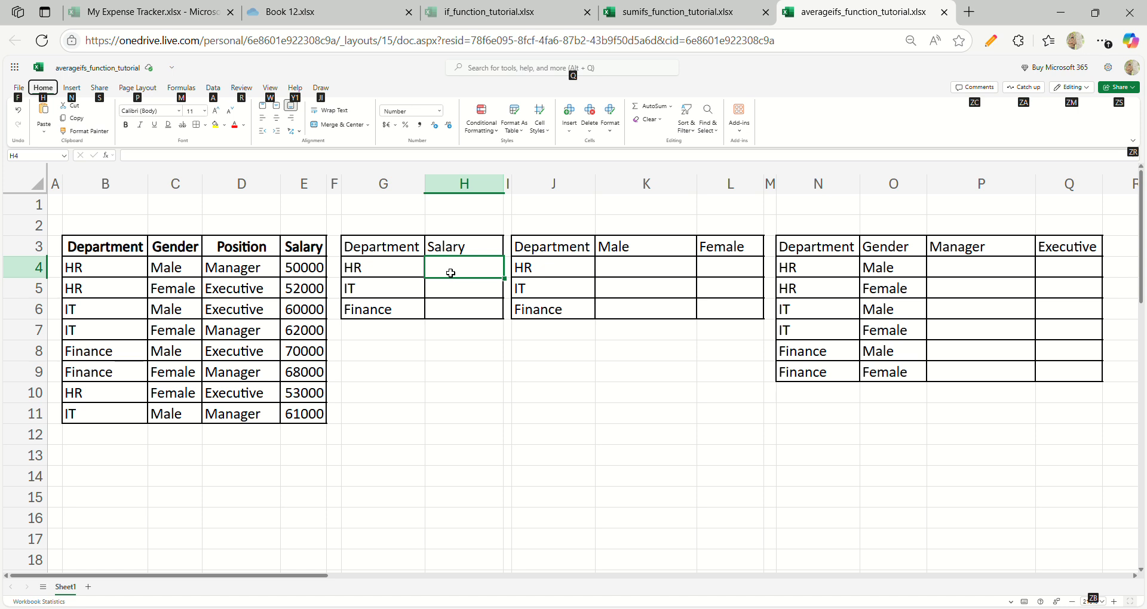
- Start an AVERAGEIF formula in H4 with the department cells B4:B11 as the range
key(Escape)
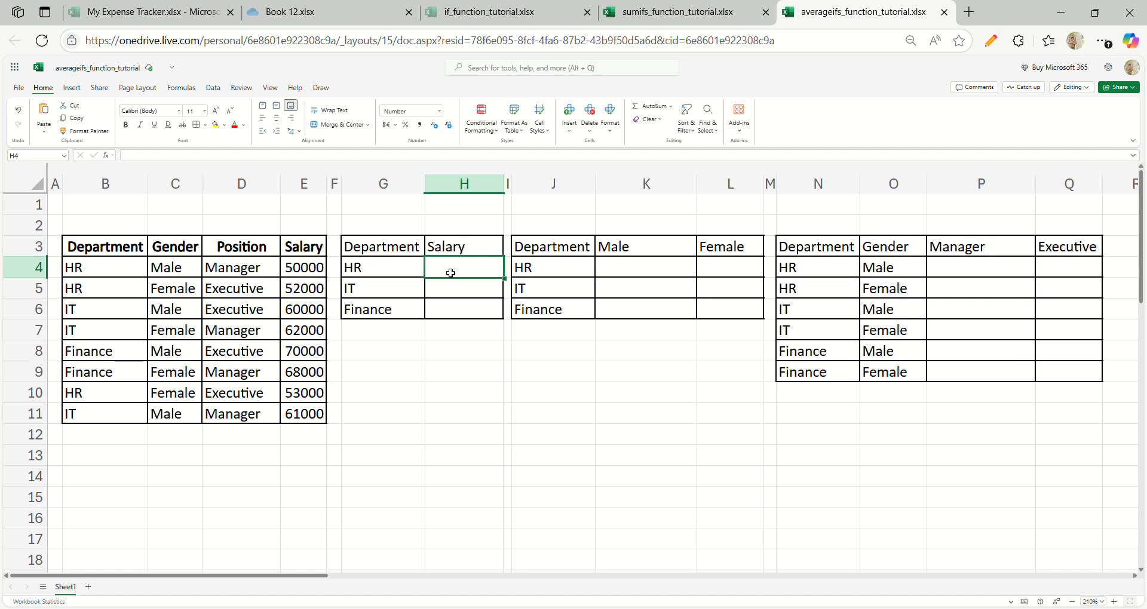
text(=aver)
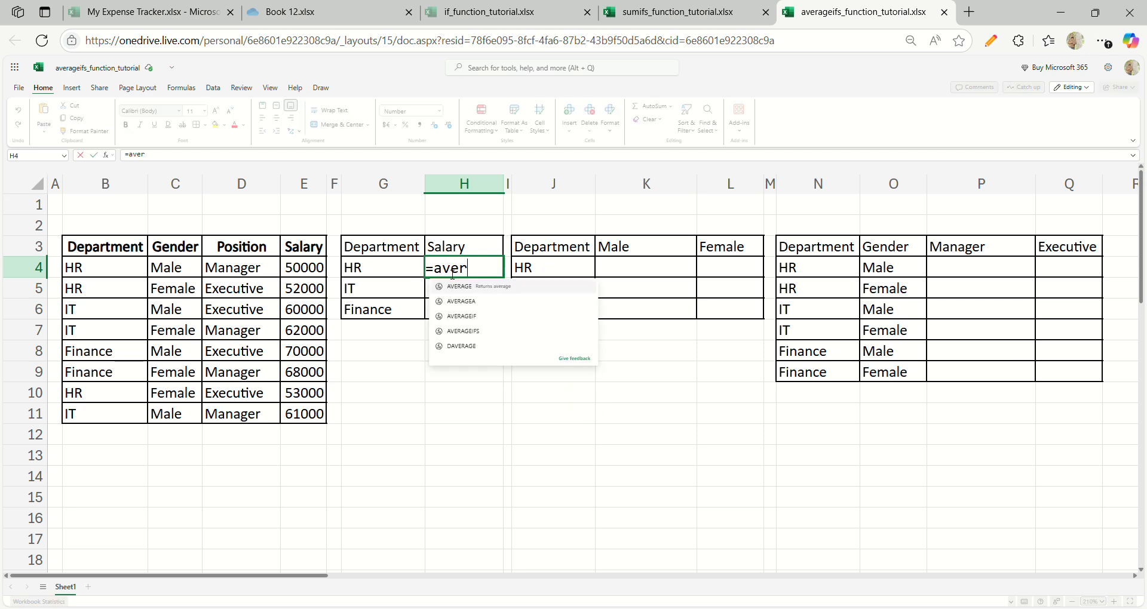
text(ageif)
key(Tab)
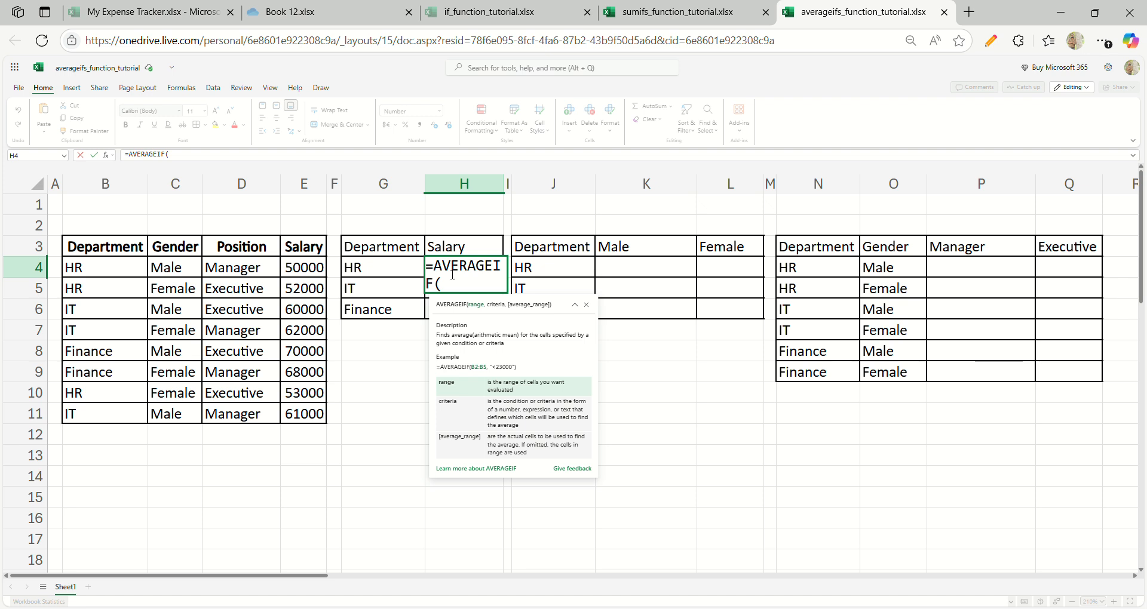
click(133, 270)
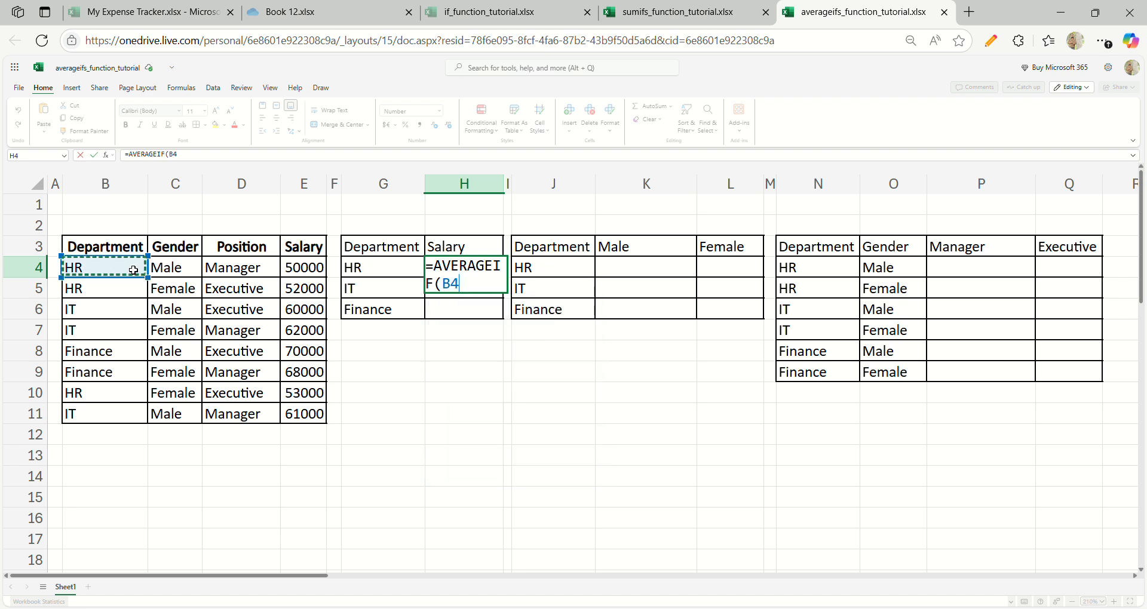
key(ctrl+shift+Down)
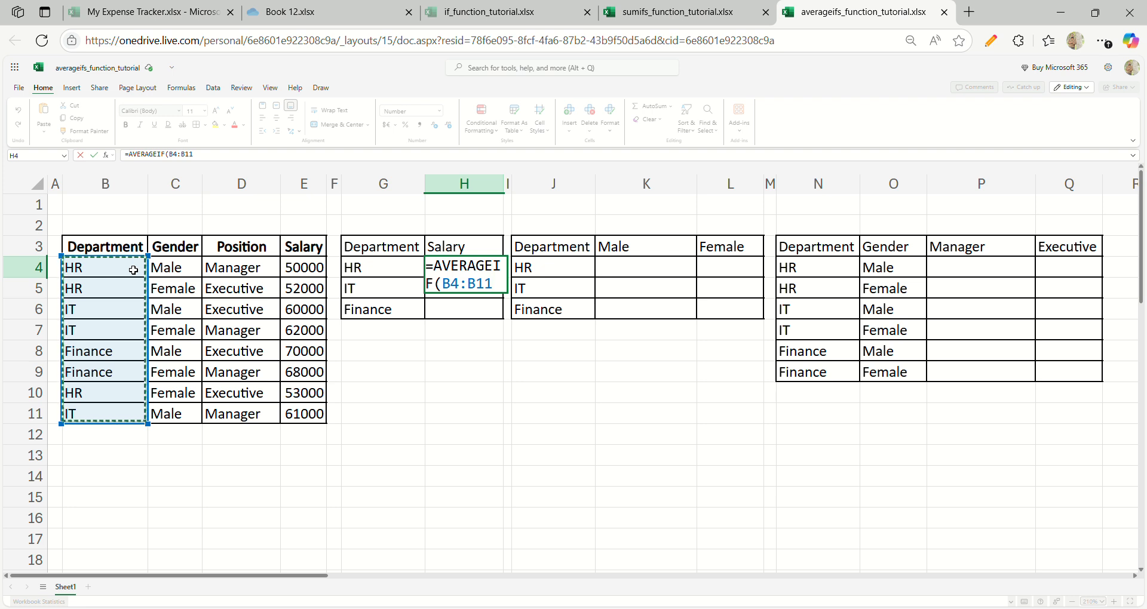
- Complete the H4 formula with G4 as the criteria and the salaries E4:E11 as the average range
text(,)
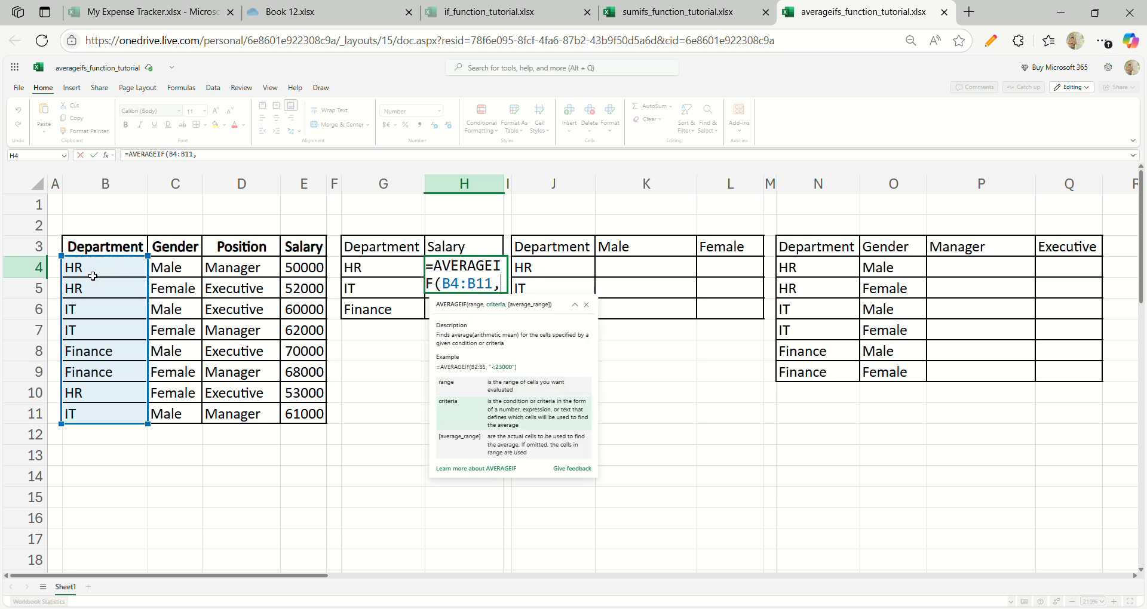
click(370, 270)
text(,)
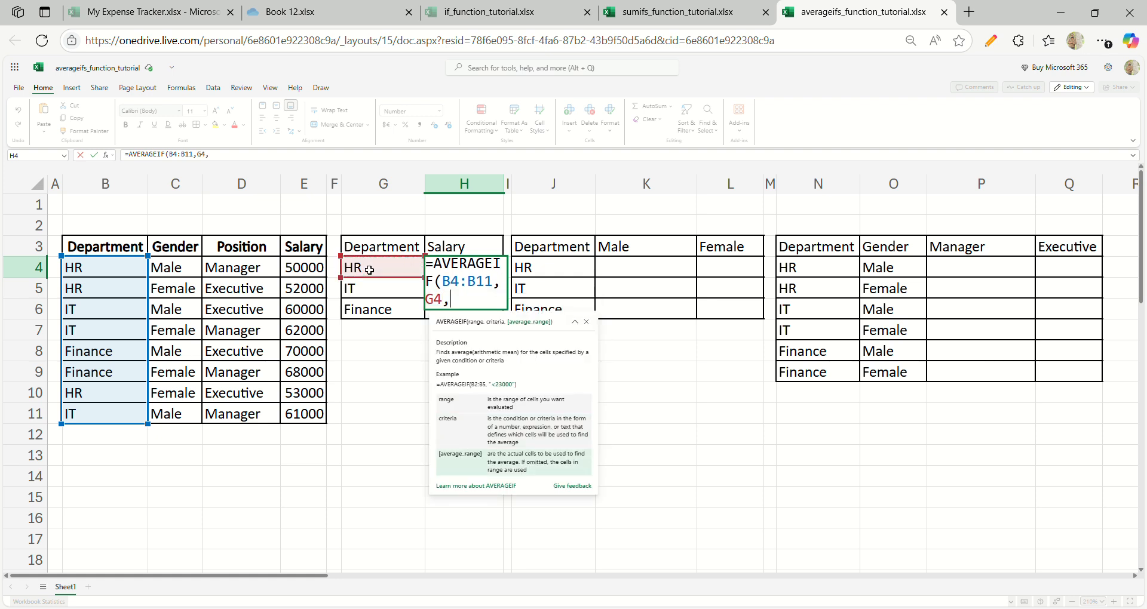
click(316, 270)
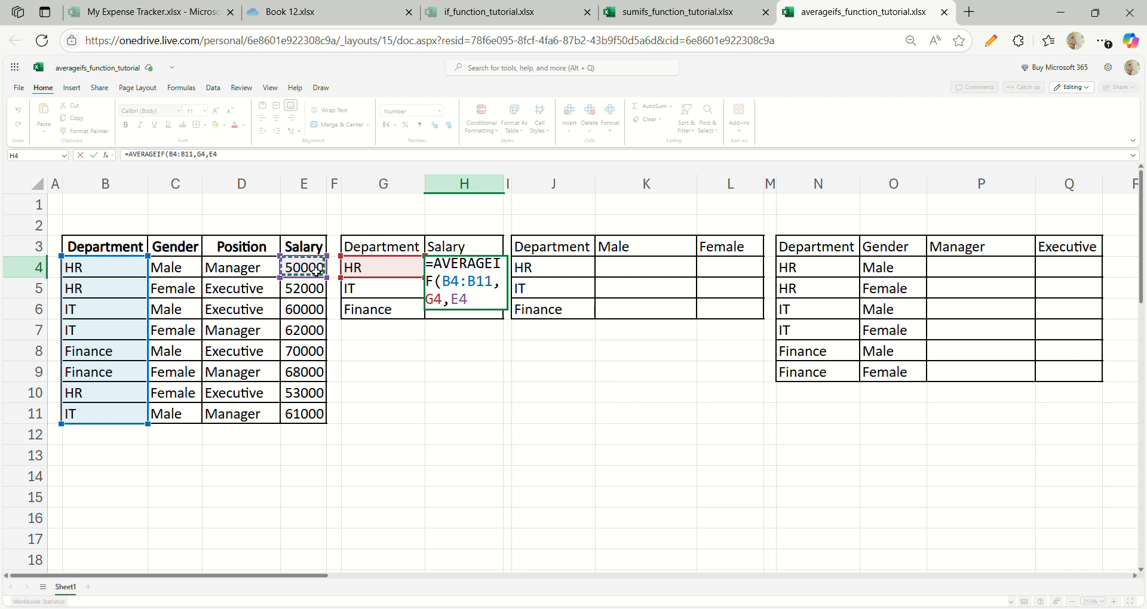
key(ctrl+shift+Down)
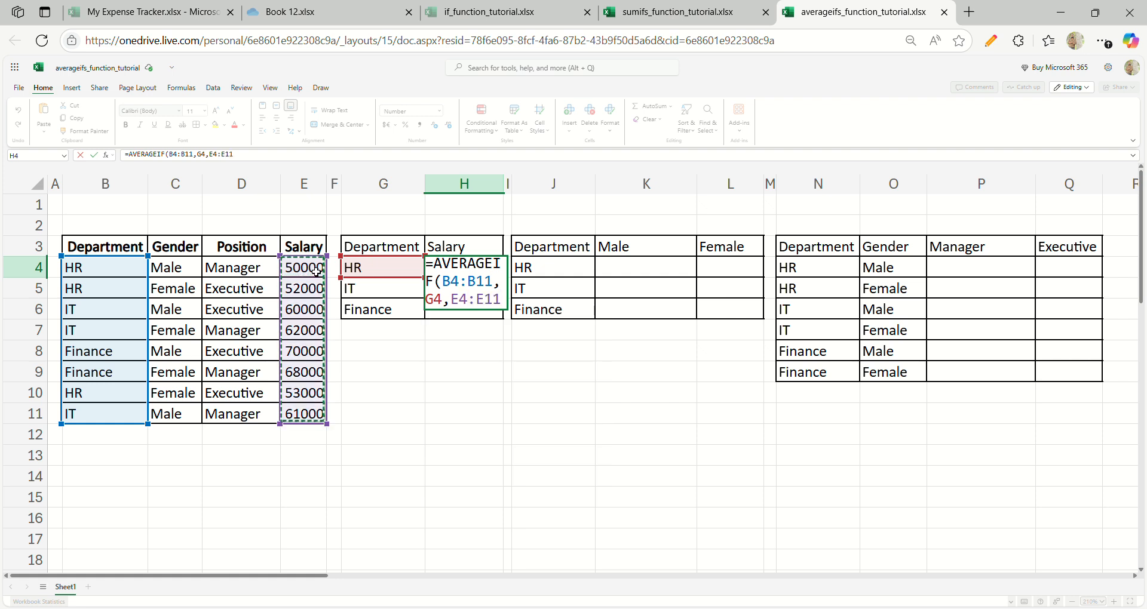
text())
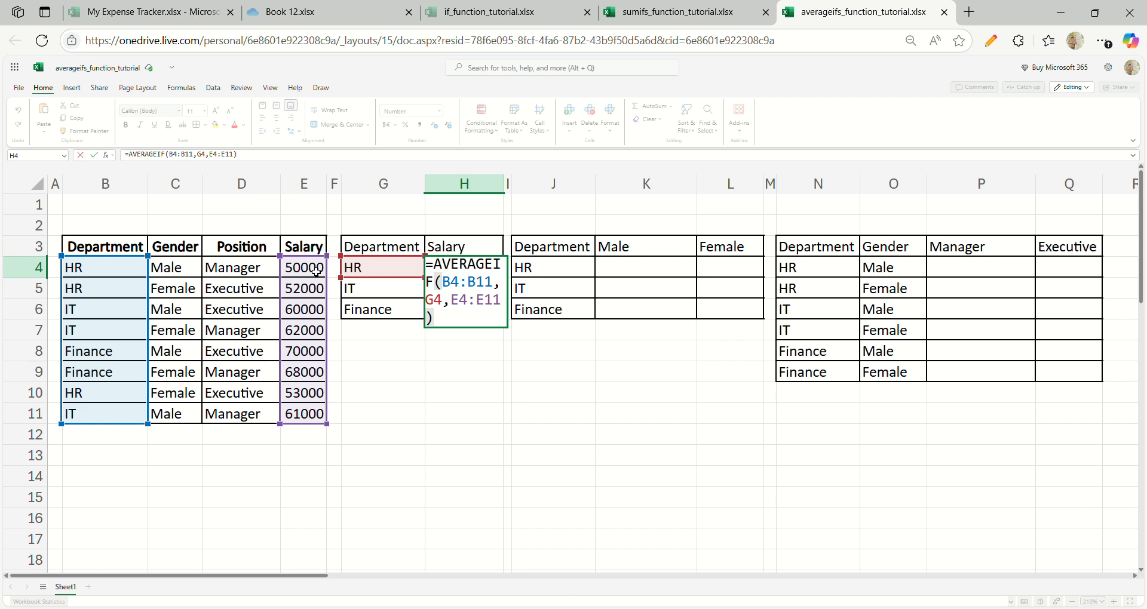
key(ctrl+Return)
- Fill the relative-reference AVERAGEIF formula from H4 down through H6
key(shift+Down)
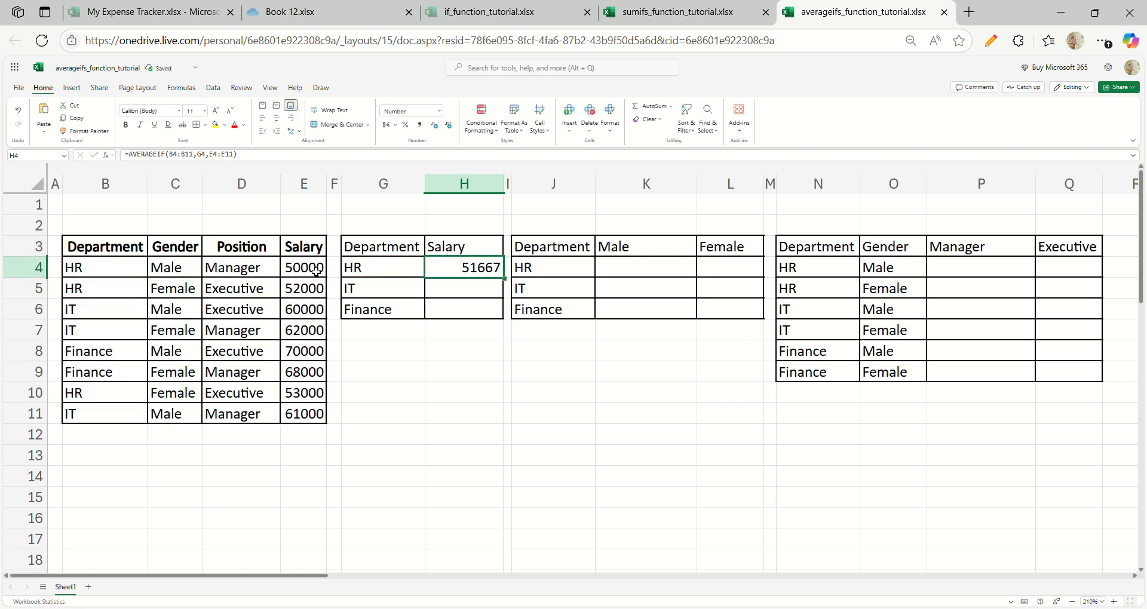
key(shift+Down)
key(ctrl+d)
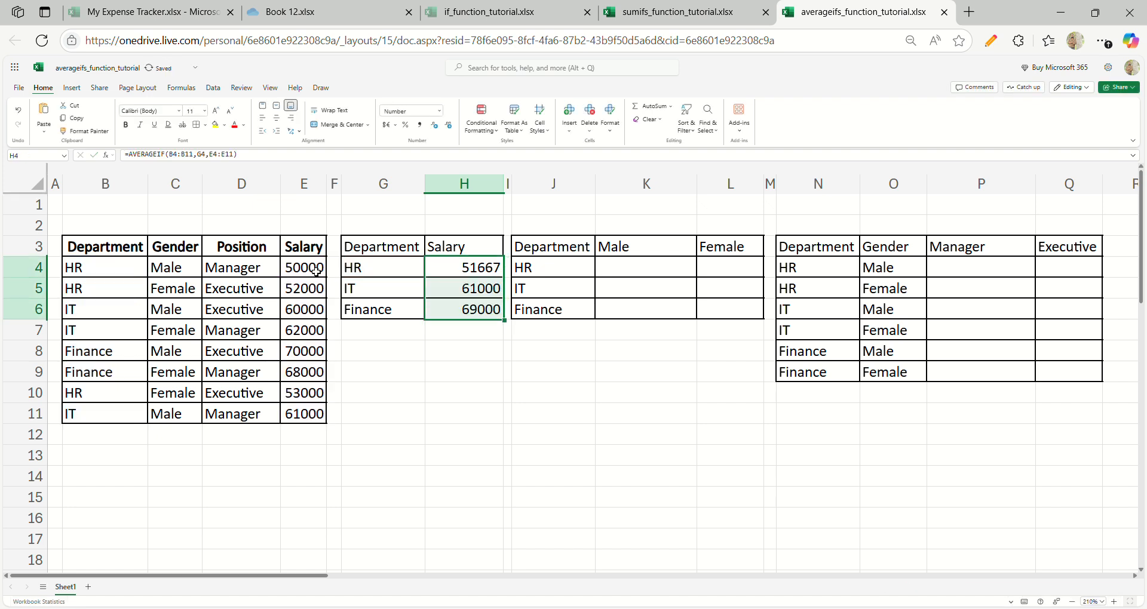
- Inspect the cell ranges referenced by the copied formulas in H5 and H6, leaving both unedited
click(442, 293)
double_click(442, 293)
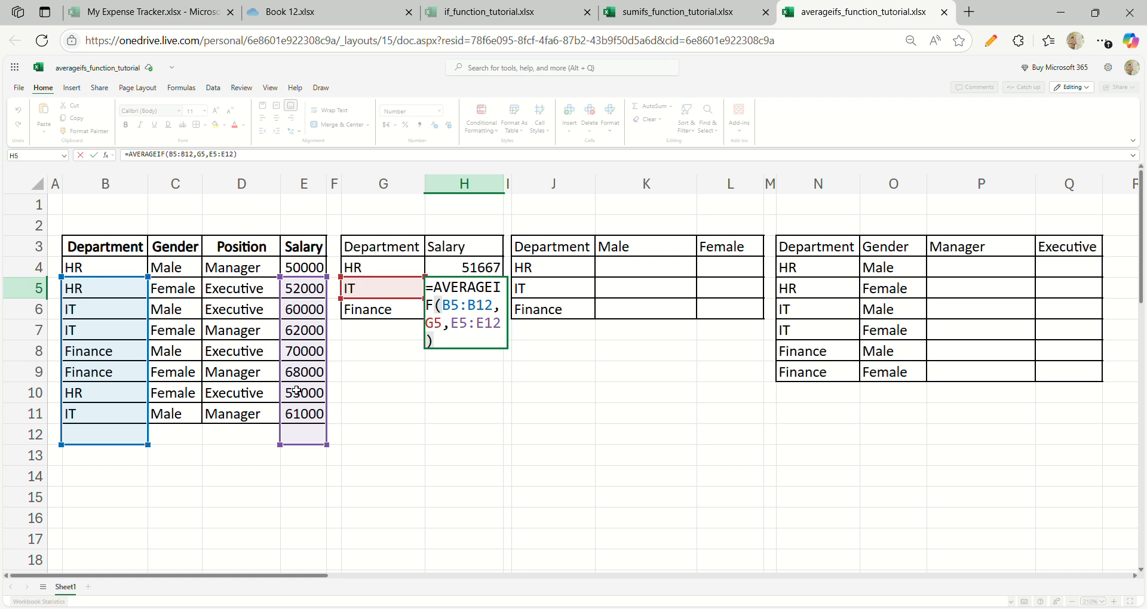
key(Escape)
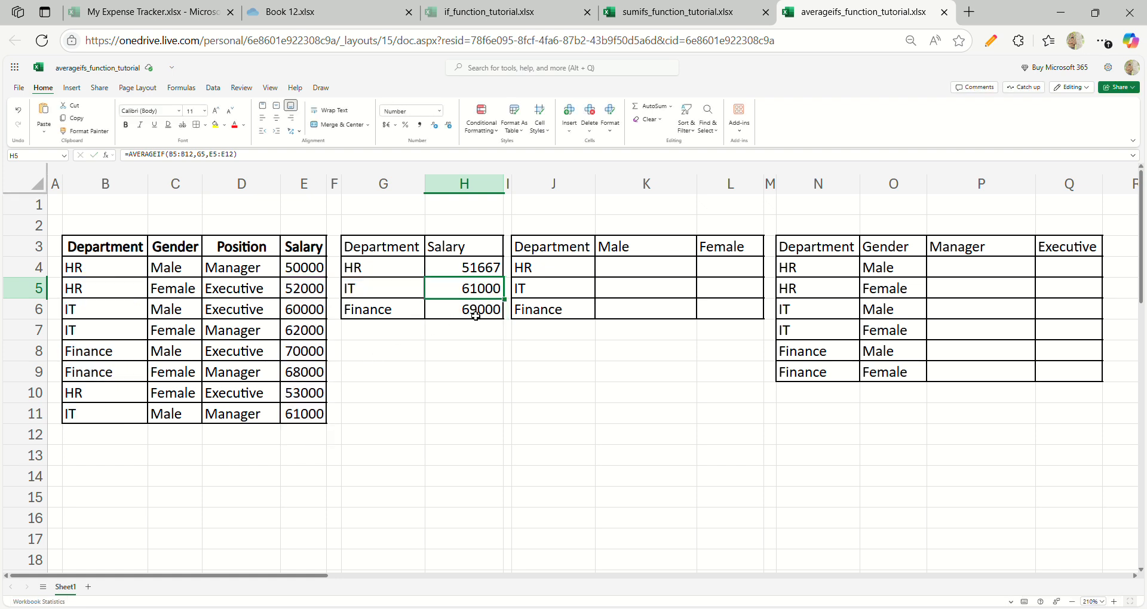
double_click(478, 315)
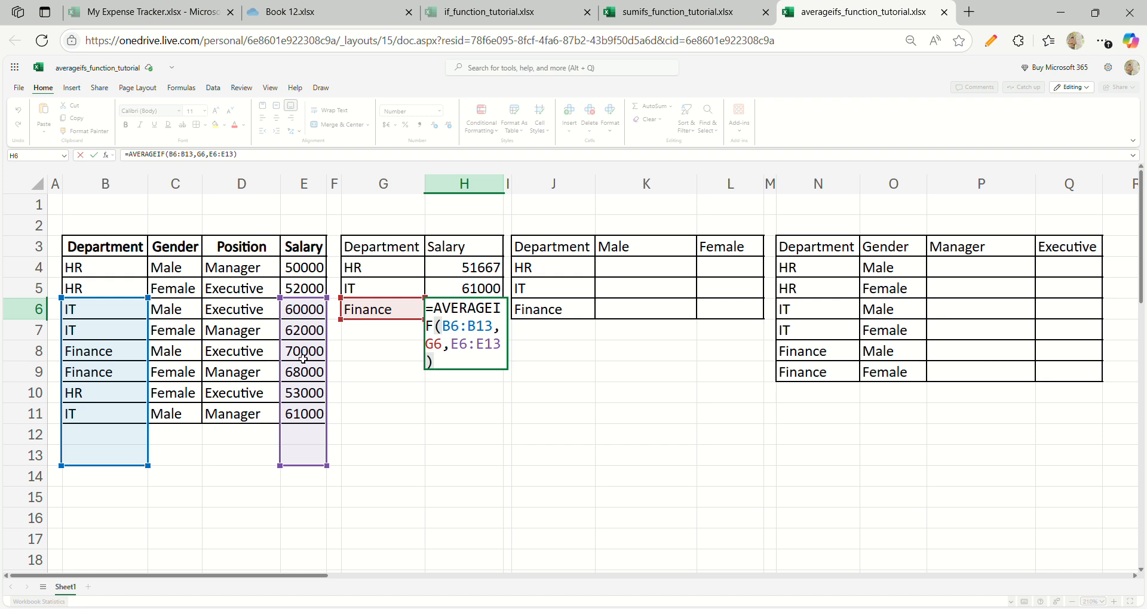
key(Escape)
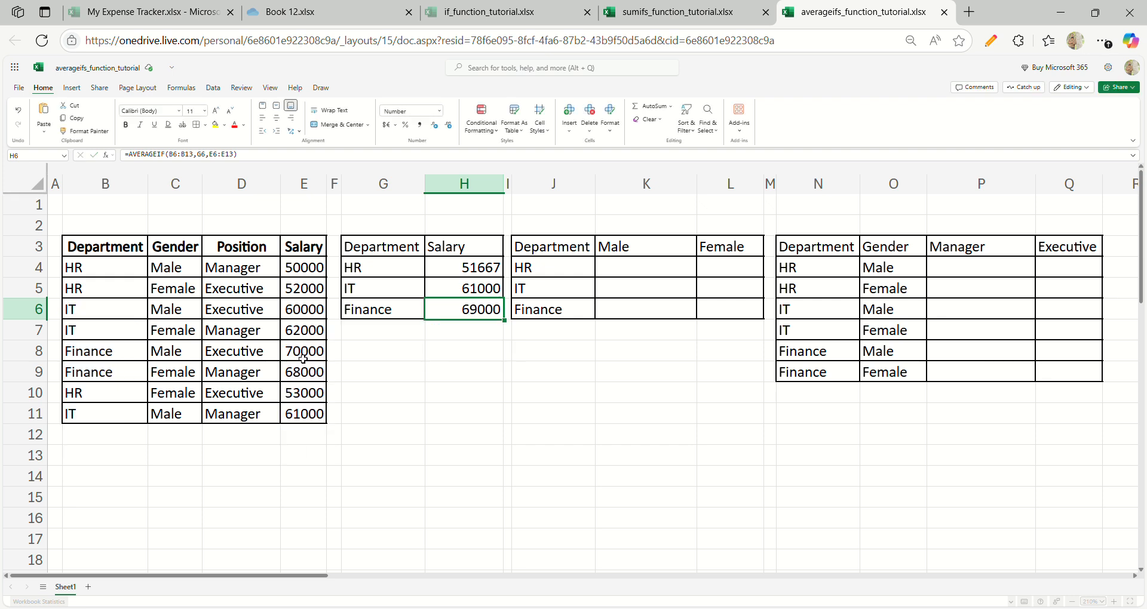
- Replace the formula in H4 with a new AVERAGEIF whose range is the absolute reference $B$4:$B$11
click(456, 275)
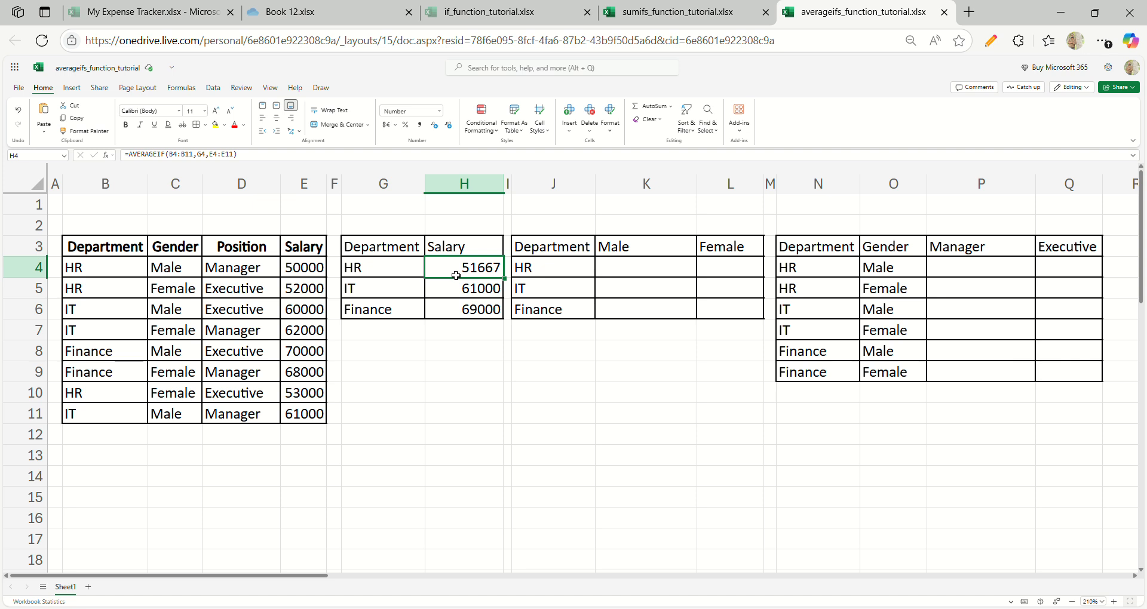
text(=av)
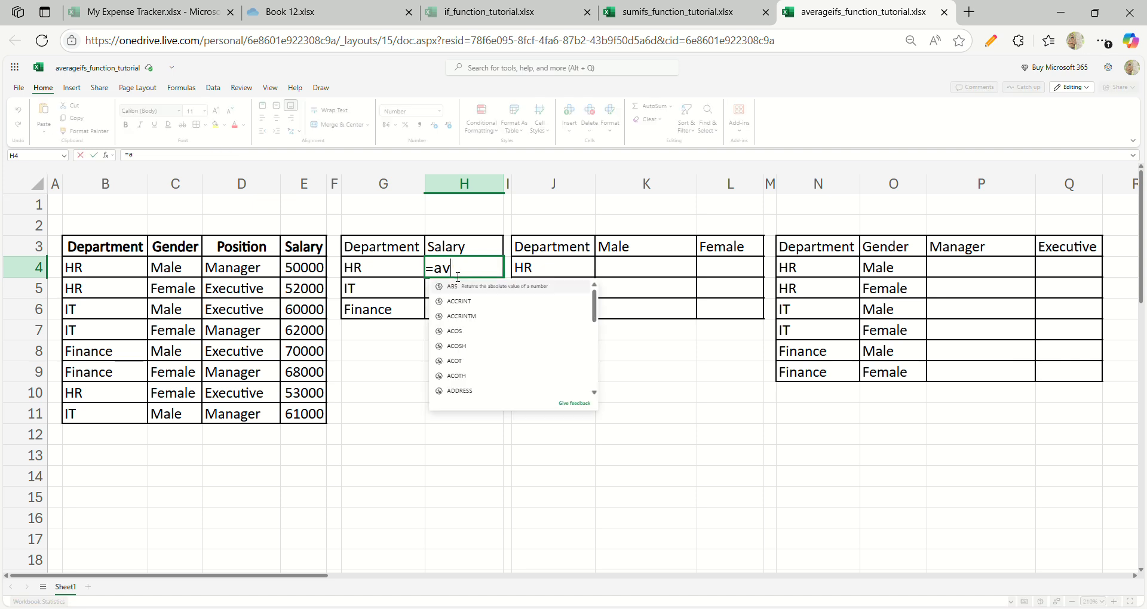
text(erageifs)
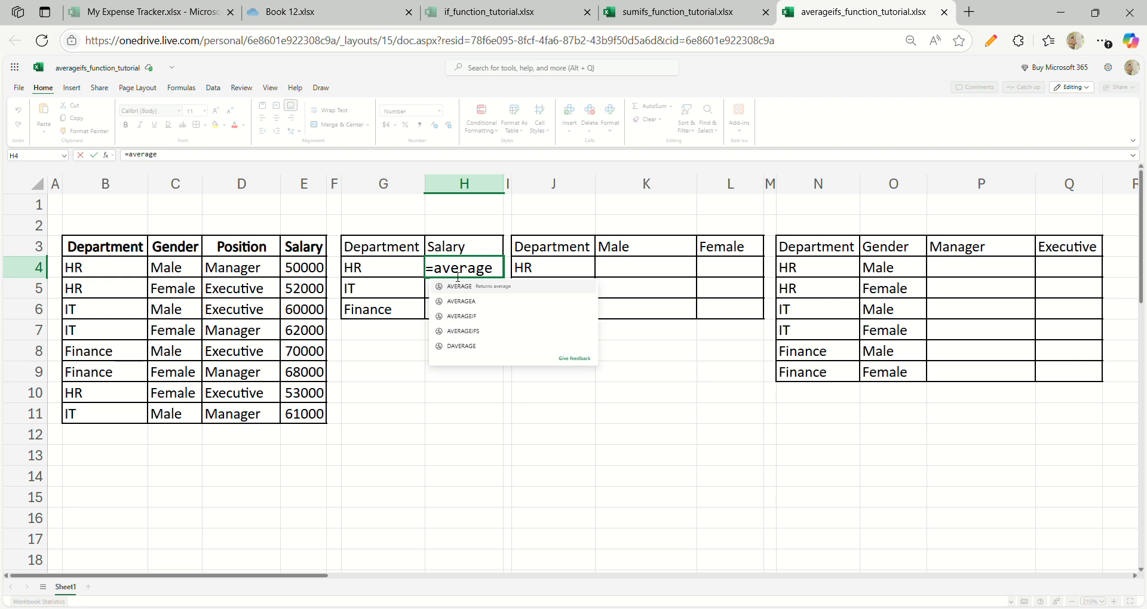
key(Tab)
key(BackSpace)
key(BackSpace)
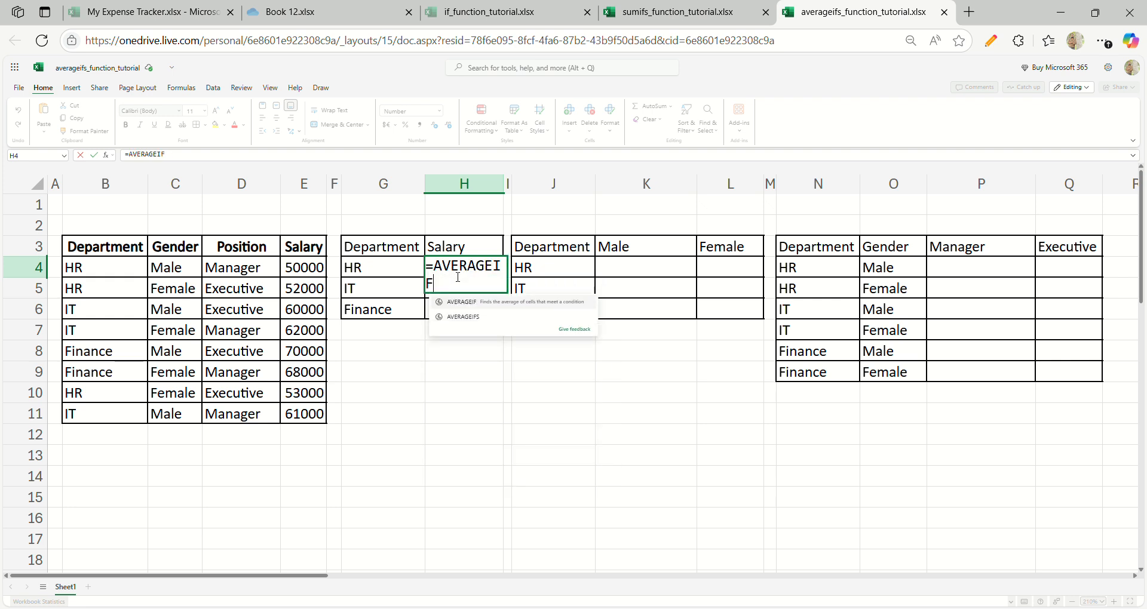
text(()
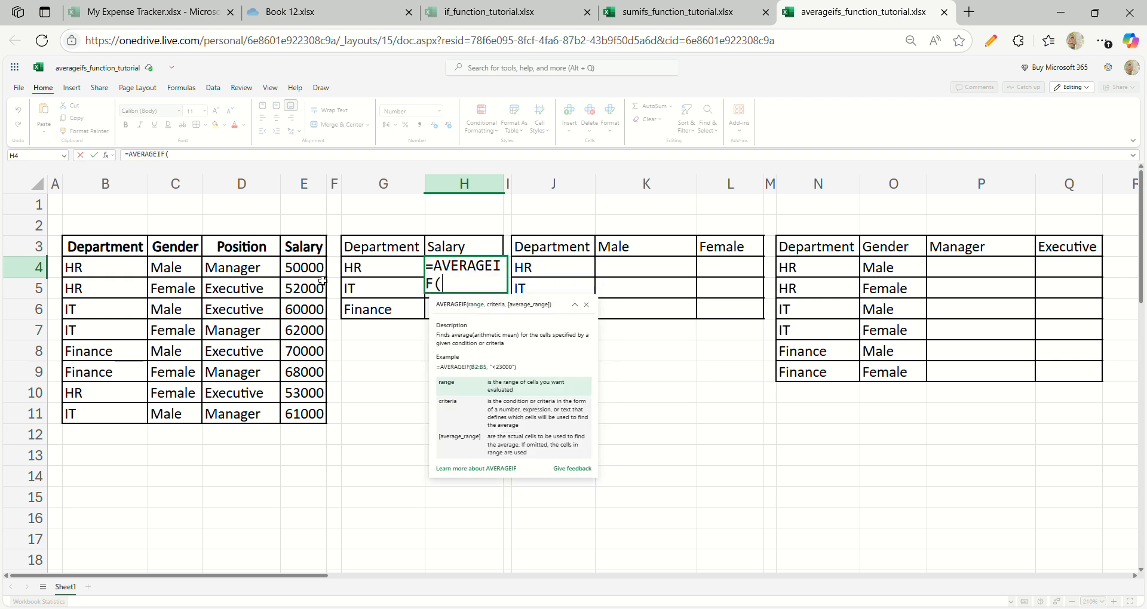
click(140, 274)
key(ctrl+shift+Down)
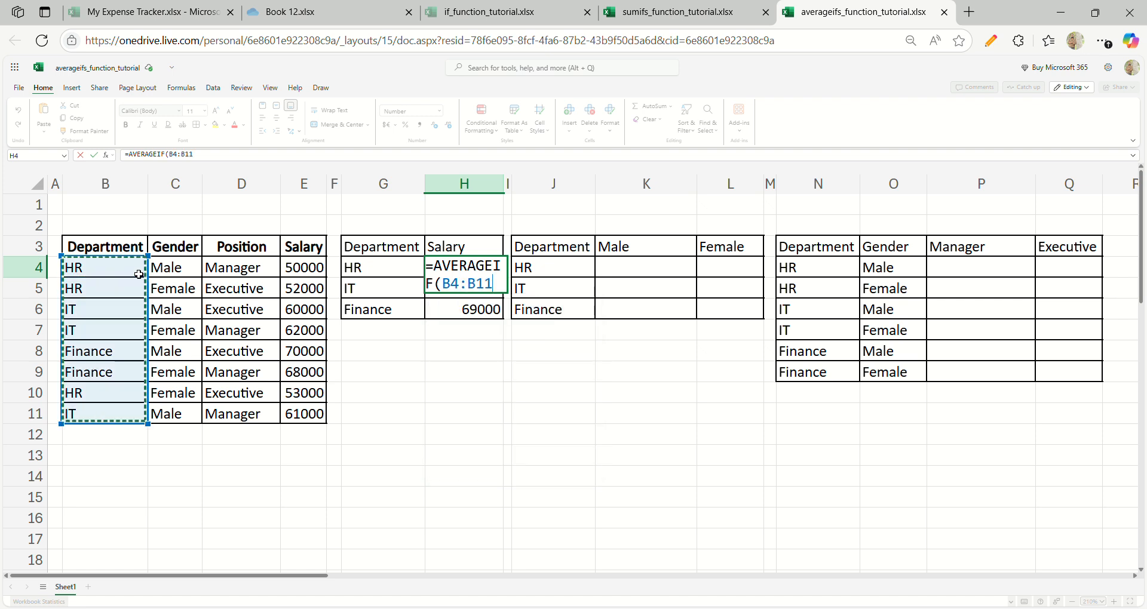
key(F4)
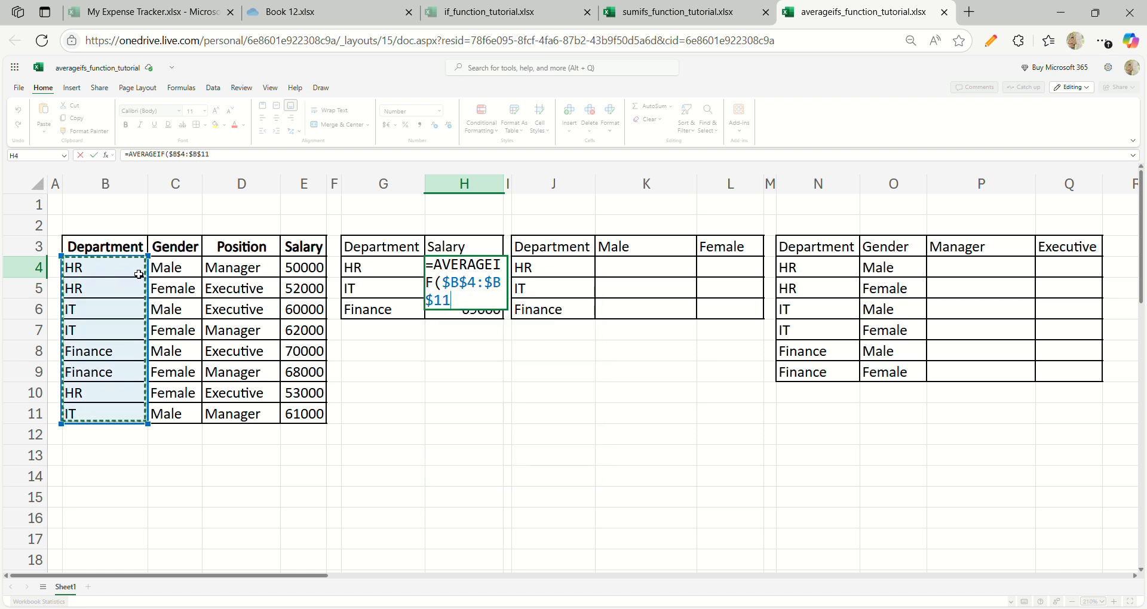
- Finish the H4 formula with criteria G4 and the absolute average range $E$4:$E$11
text(,)
click(356, 273)
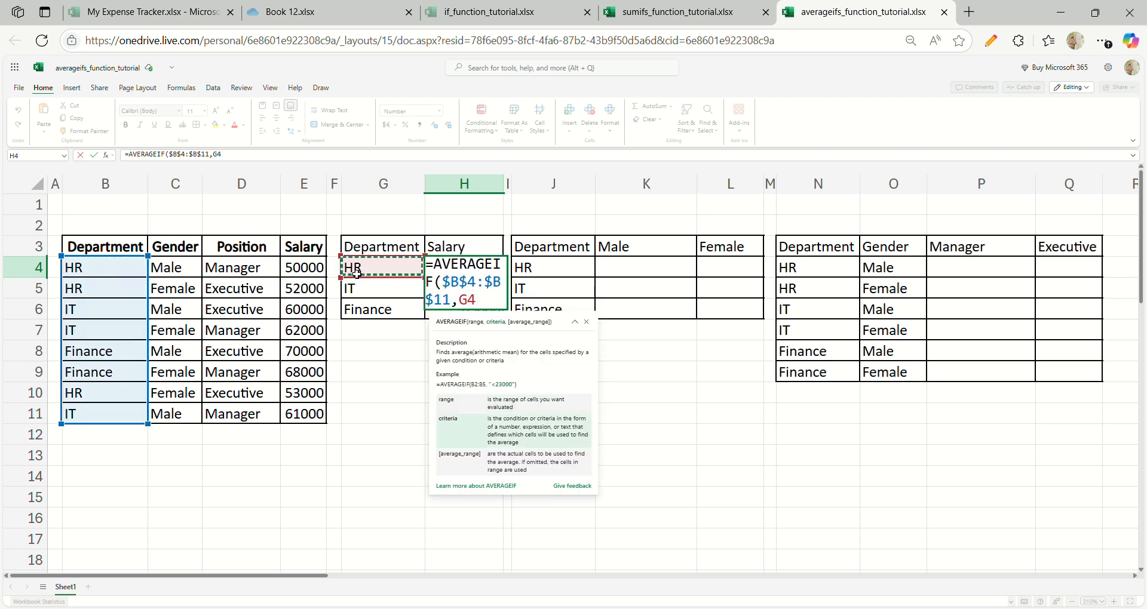
text(,)
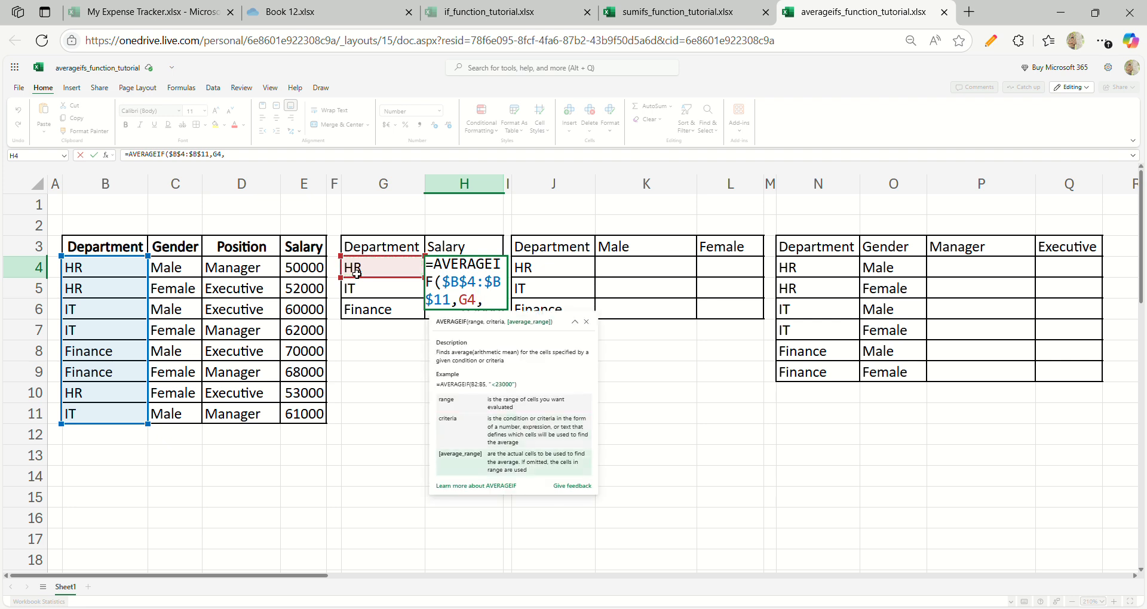
click(325, 270)
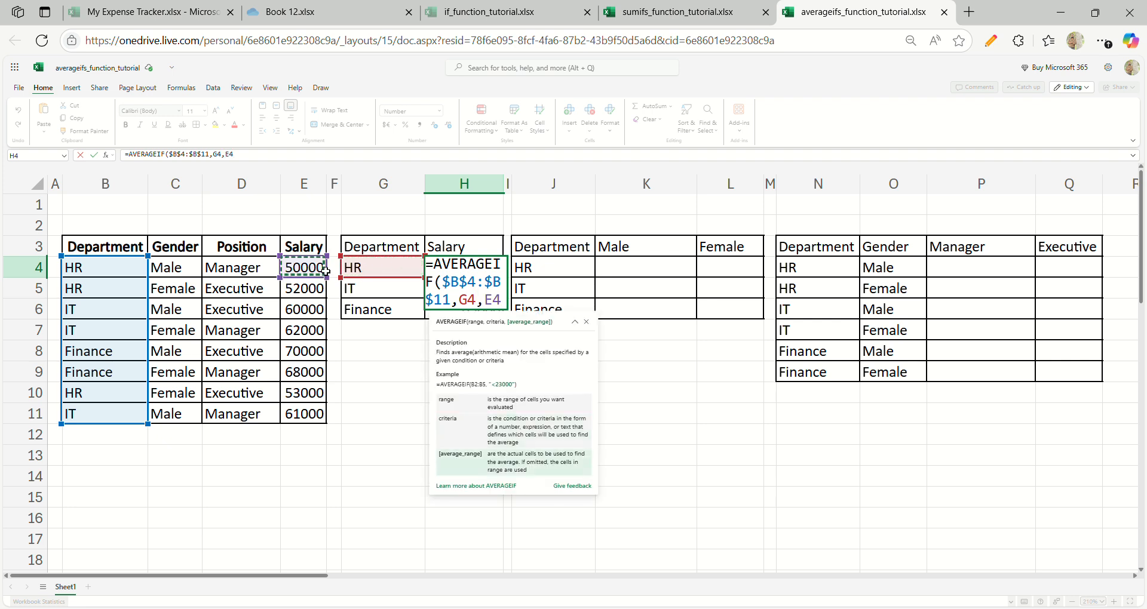
key(ctrl+shift+Down)
key(F4)
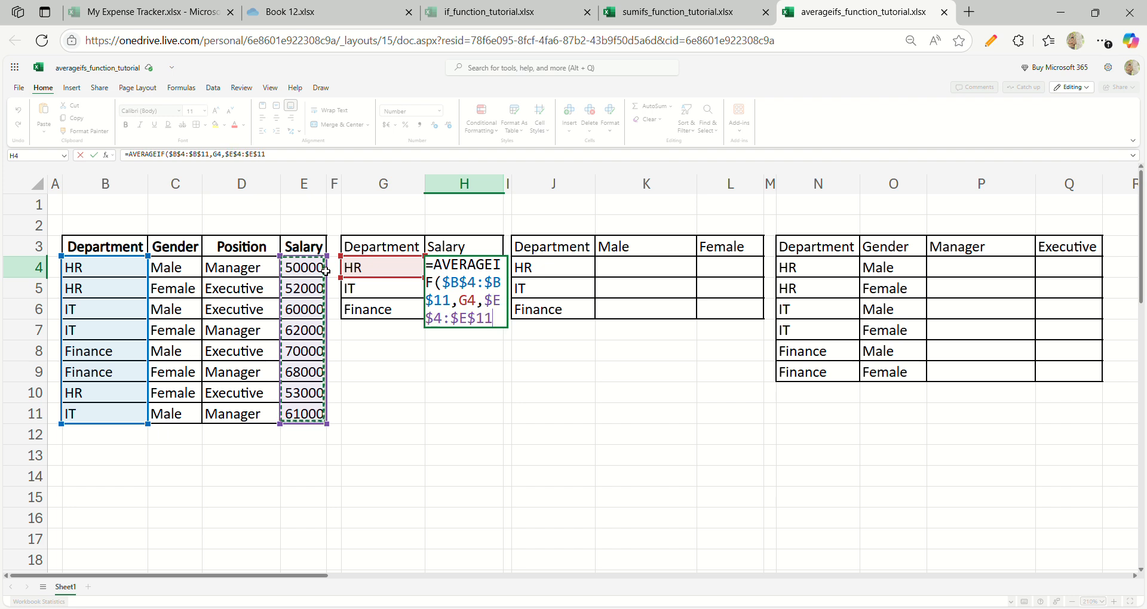
text())
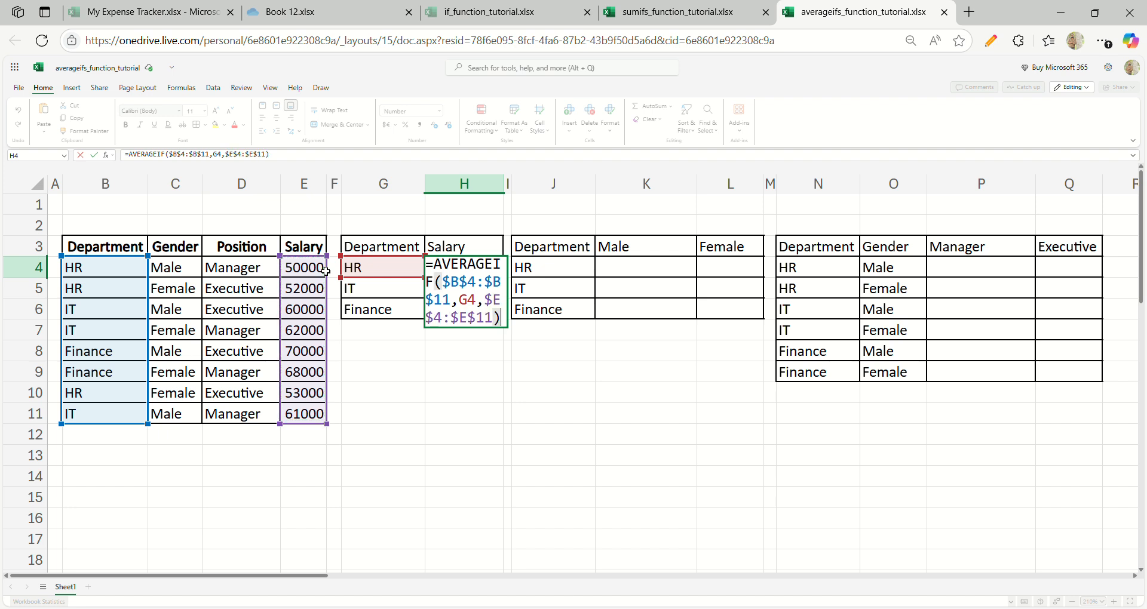
key(Return)
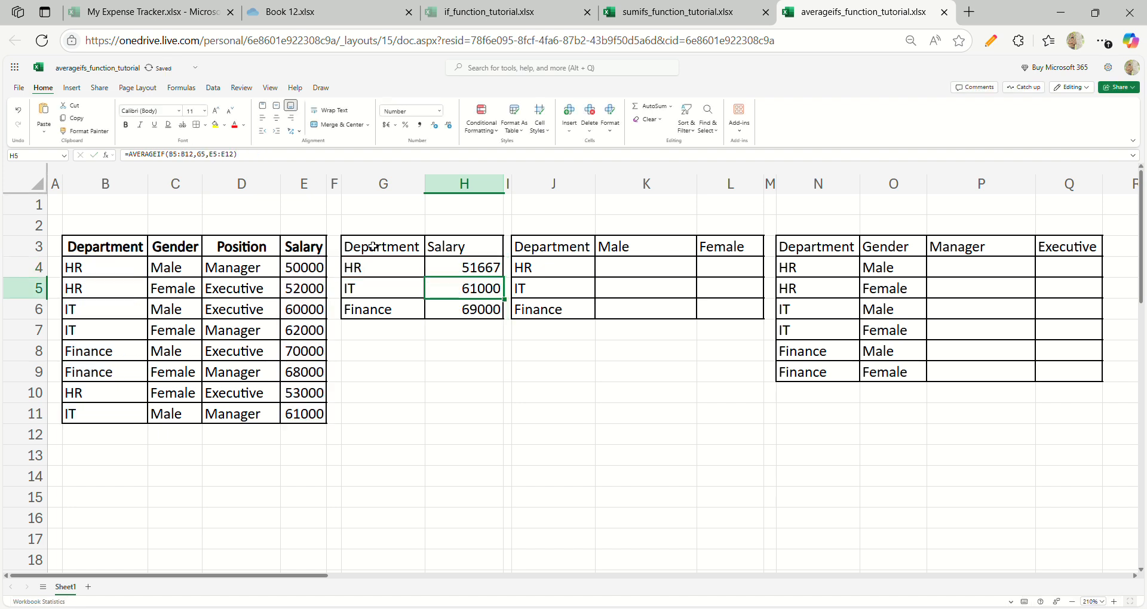
- Fill the absolute-reference AVERAGEIF formula from H4 down through H6
click(446, 269)
key(shift+Down)
key(shift+Down)
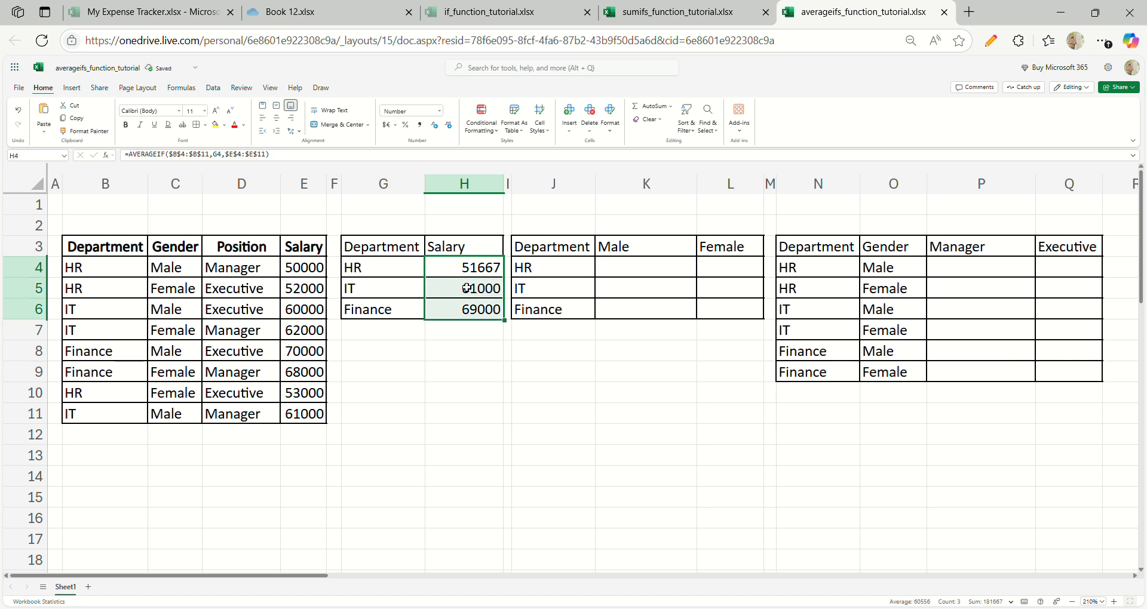
- Check that the formulas in H5 and H6 reference the full department and salary ranges
double_click(466, 286)
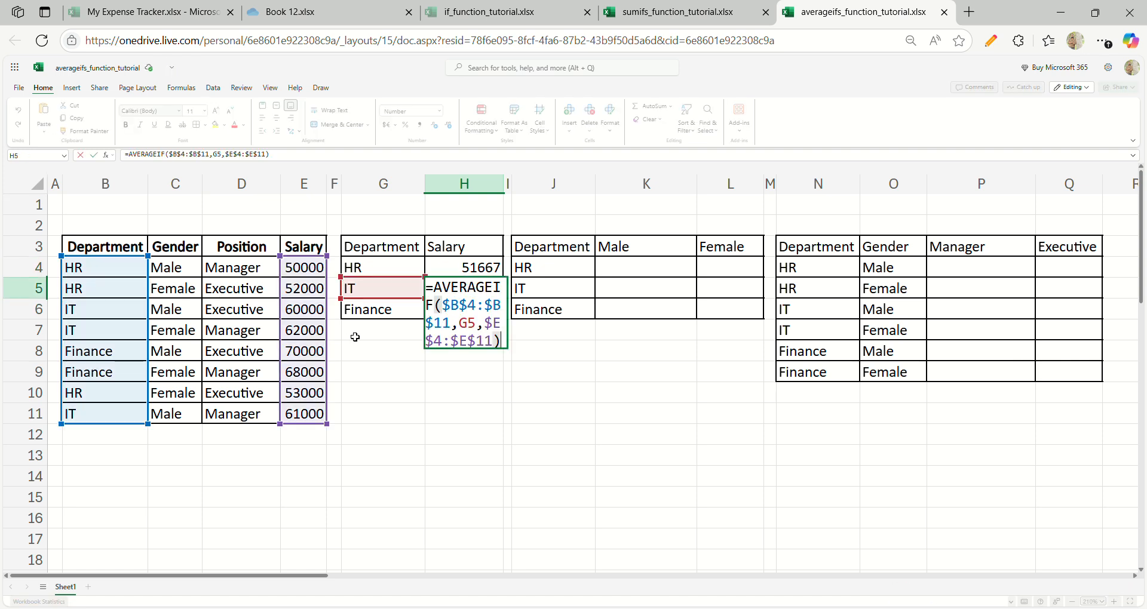
key(Escape)
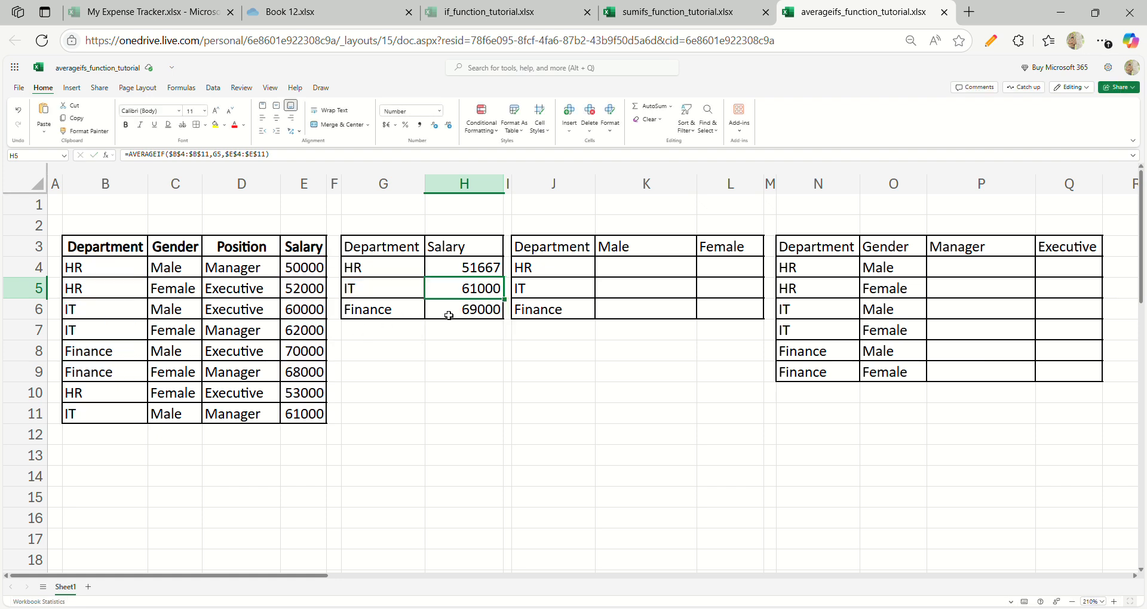
double_click(450, 311)
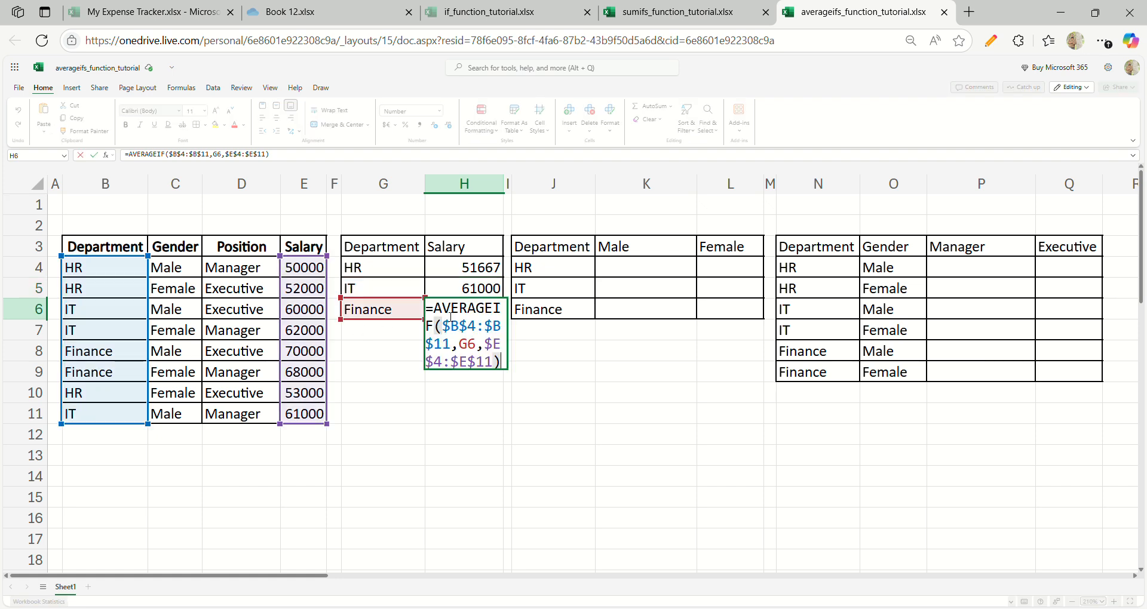
key(Escape)
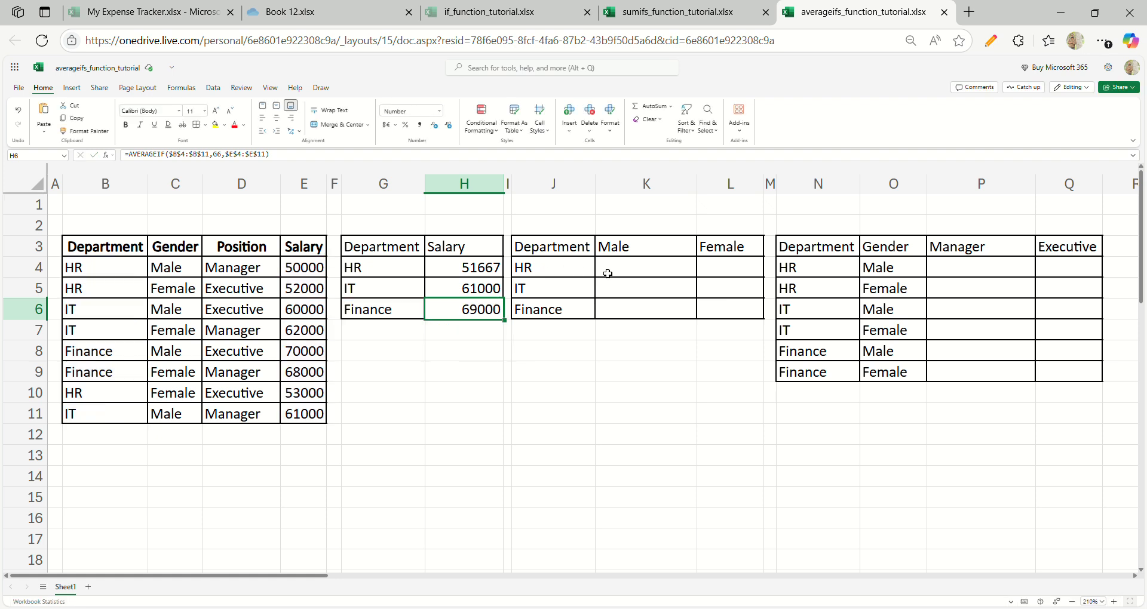
- Start an AVERAGEIFS formula in K4 with the absolute average range $E$4:$E$11
click(618, 274)
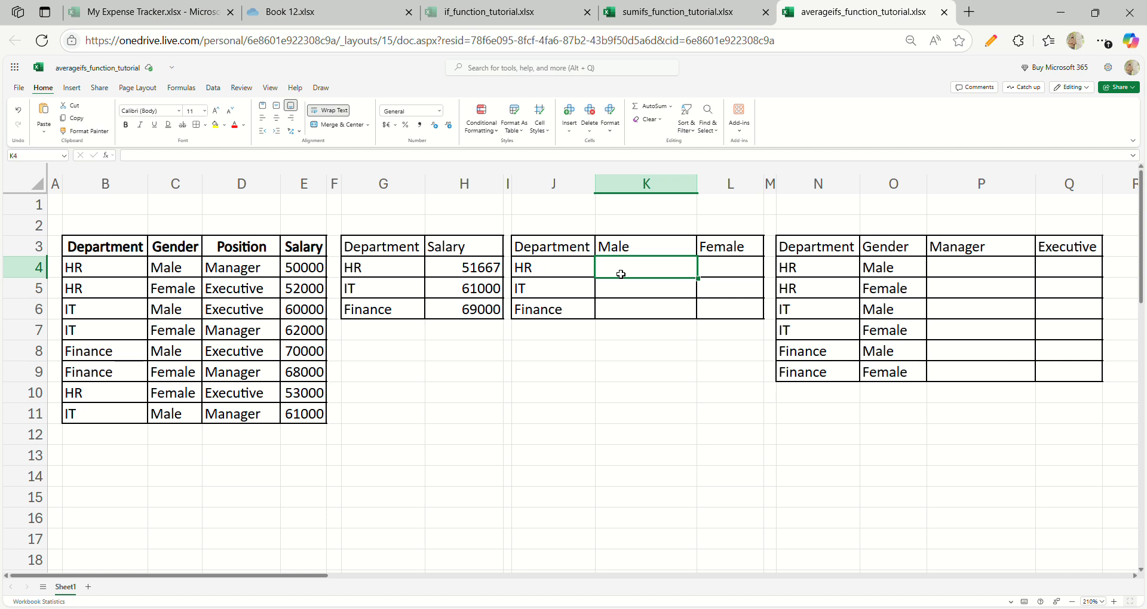
text(=)
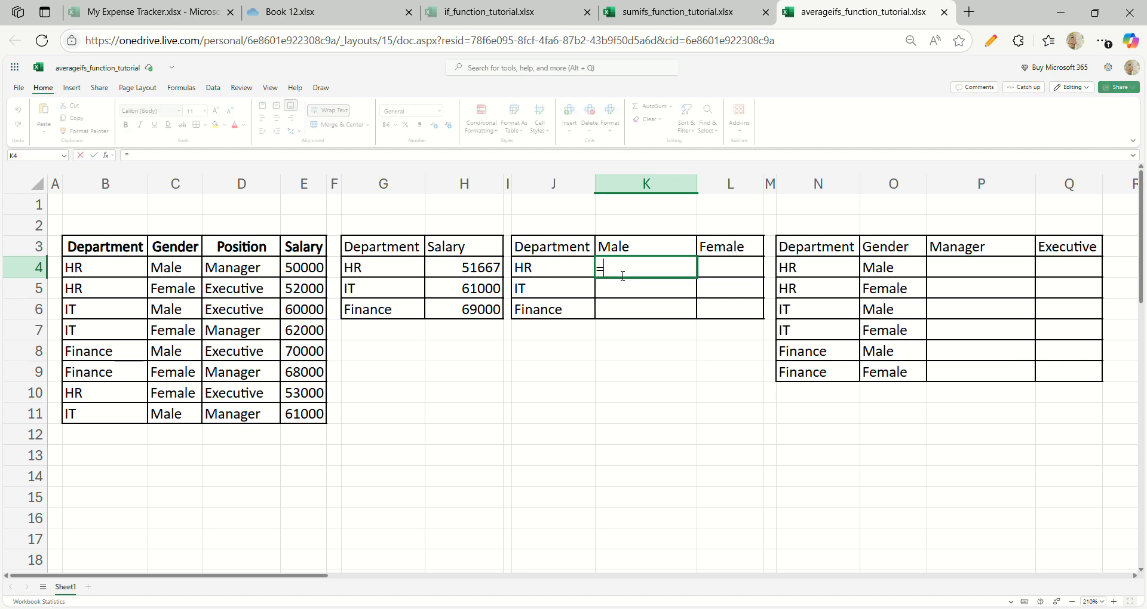
text(averageifs)
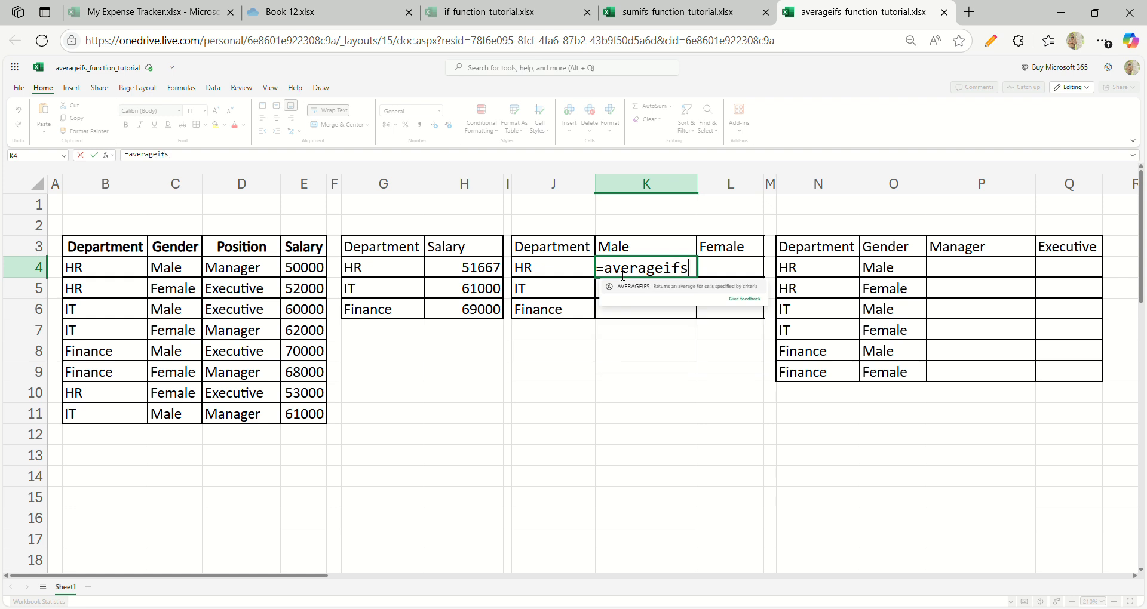
key(Tab)
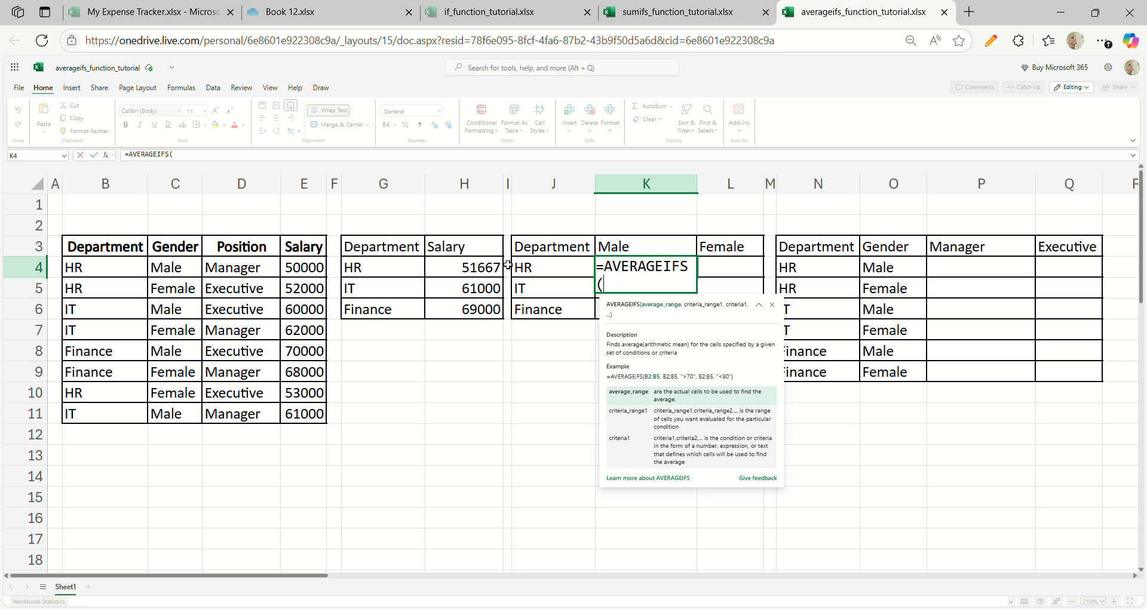
click(321, 274)
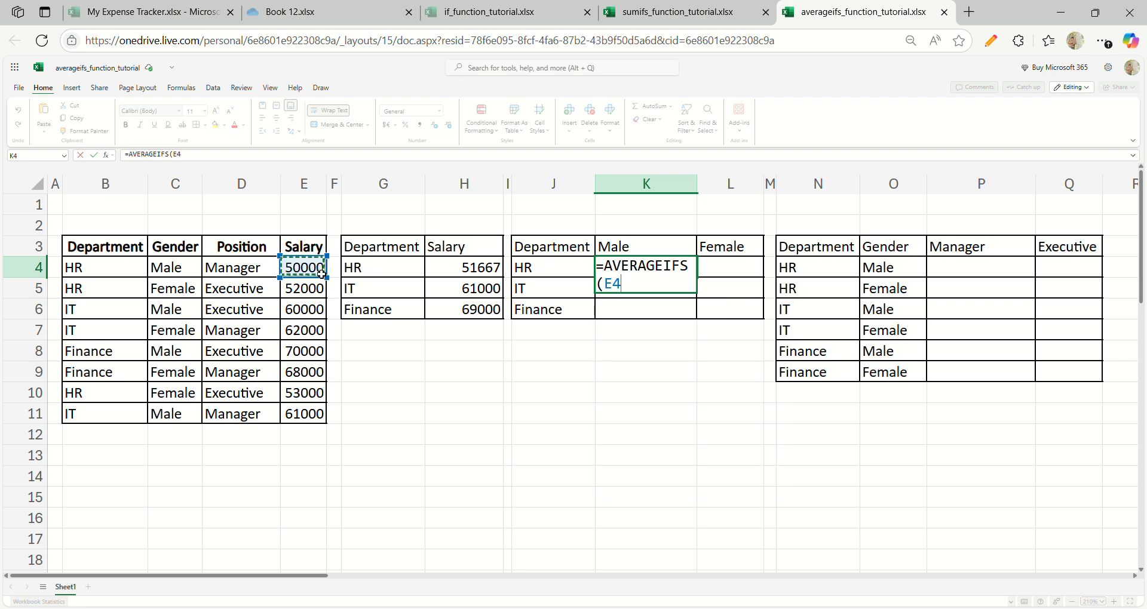
key(ctrl+shift+Down)
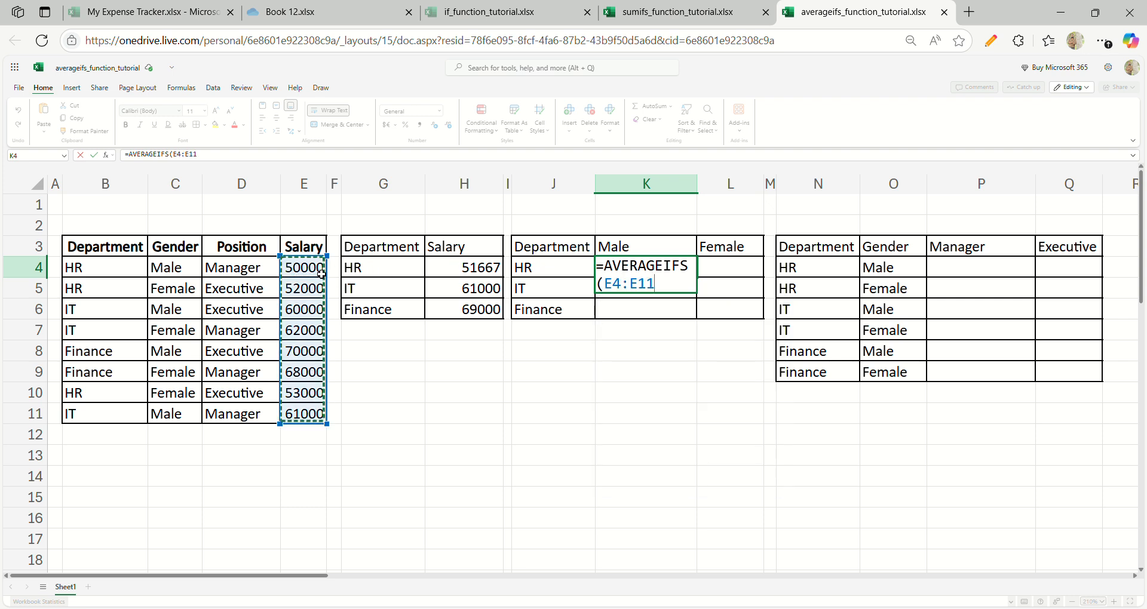
key(F4)
text(,)
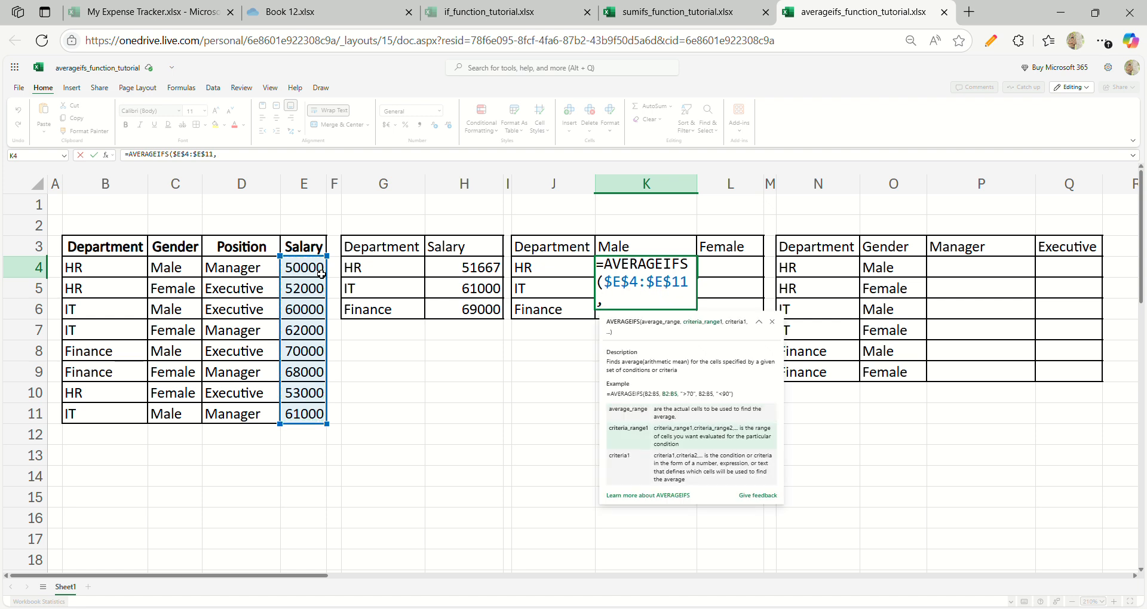
- Add the absolute department range $B$4:$B$11 with criterion J4 as the first condition of the K4 formula
click(100, 270)
key(ctrl+shift+Down)
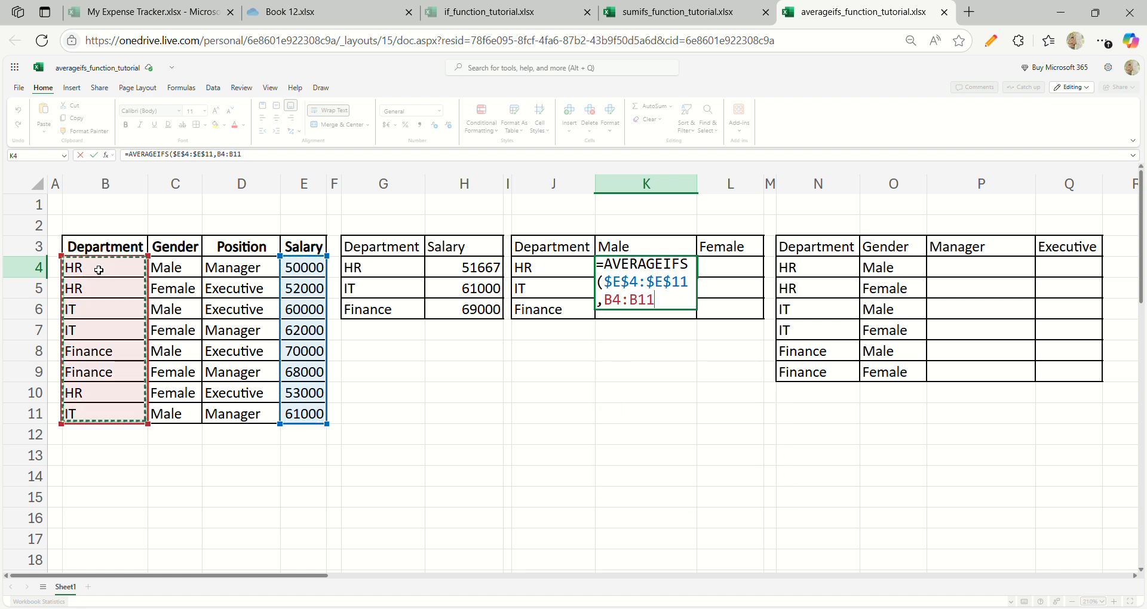
key(F4)
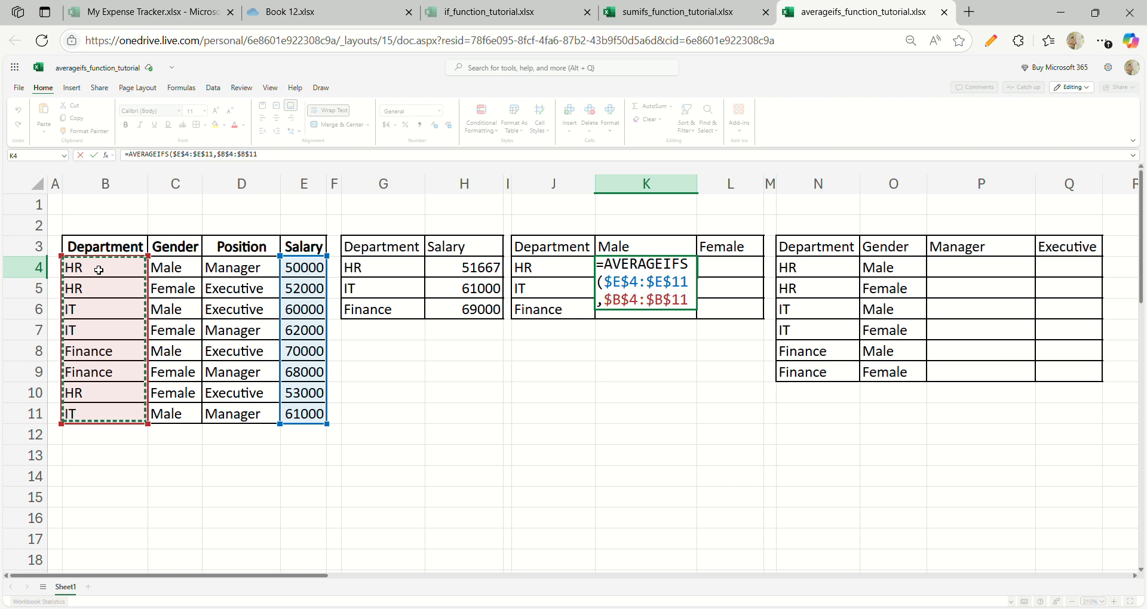
text(,)
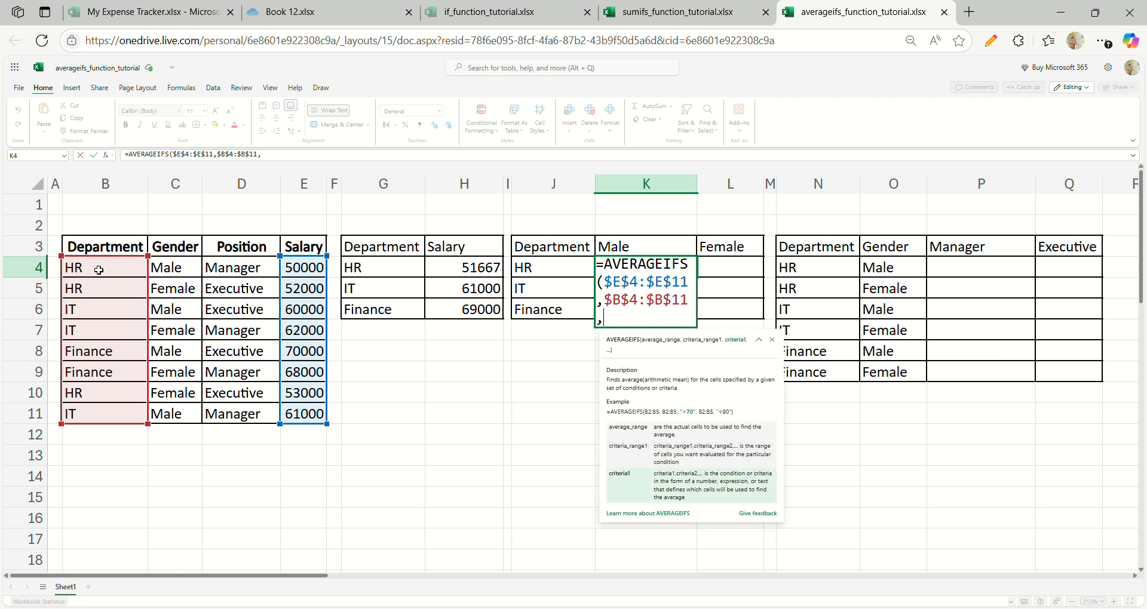
click(523, 270)
text(,)
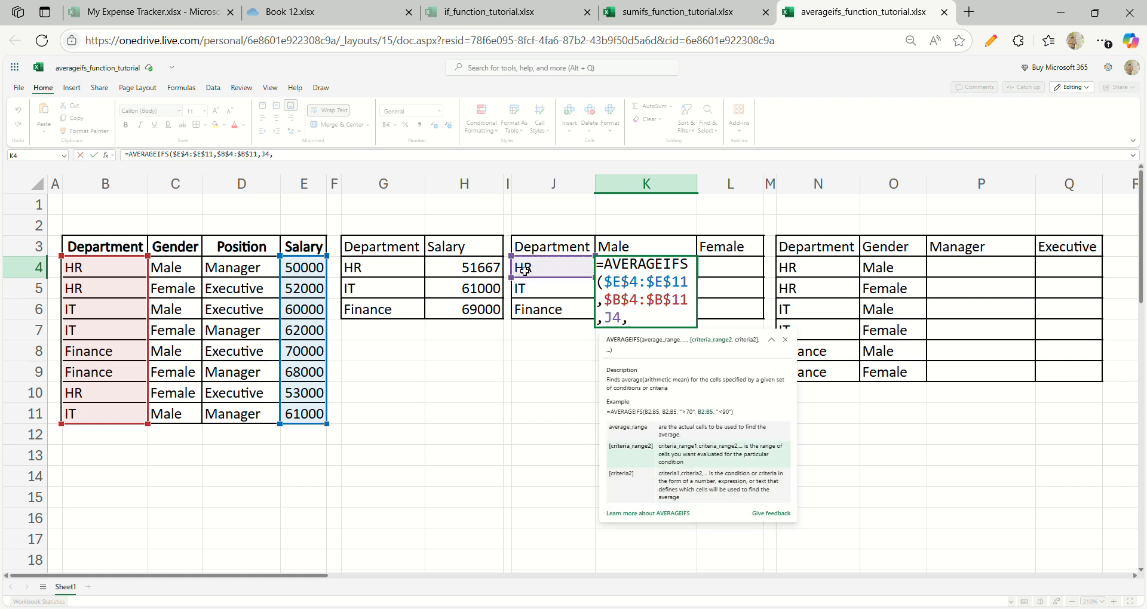
- Finish the K4 formula with the absolute gender range $C$4:$C$11 and criterion K3 as the second condition
click(199, 271)
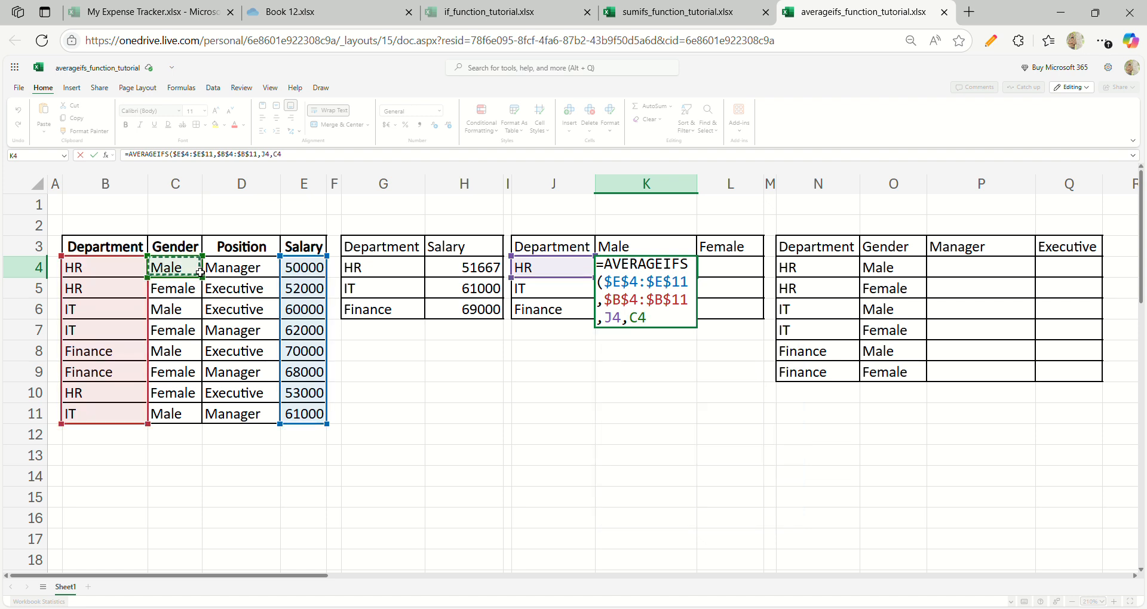
key(ctrl+shift+Down)
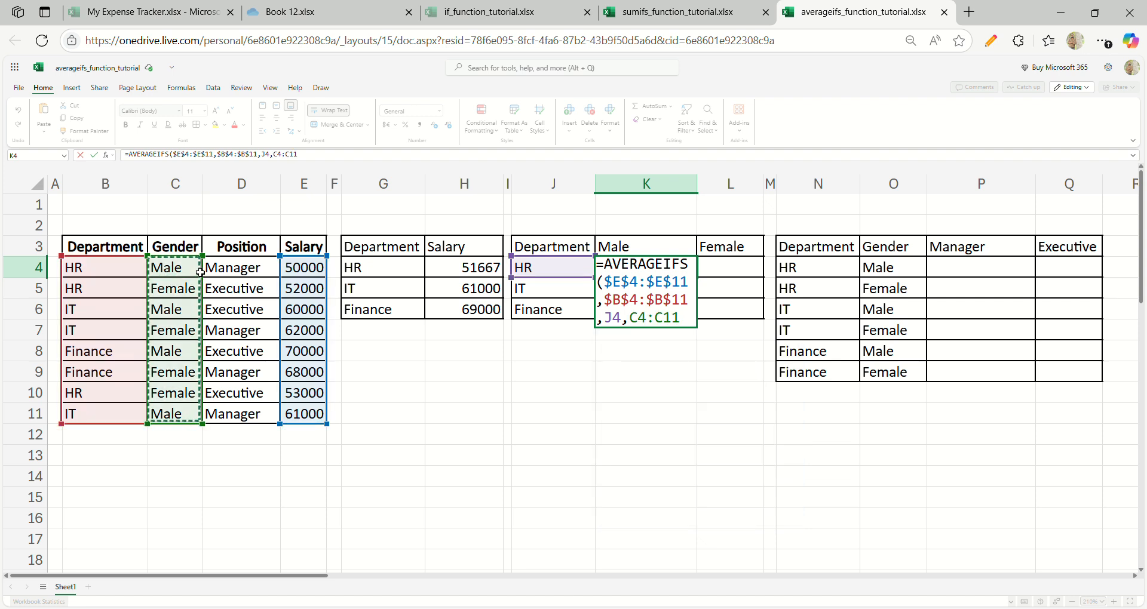
key(F4)
text(,)
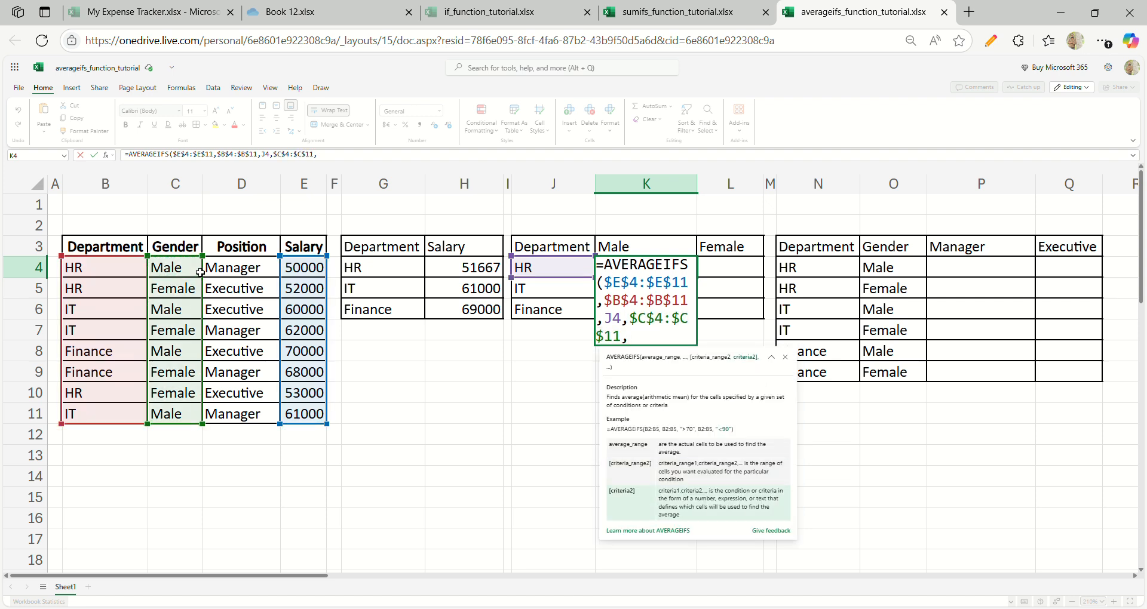
click(615, 251)
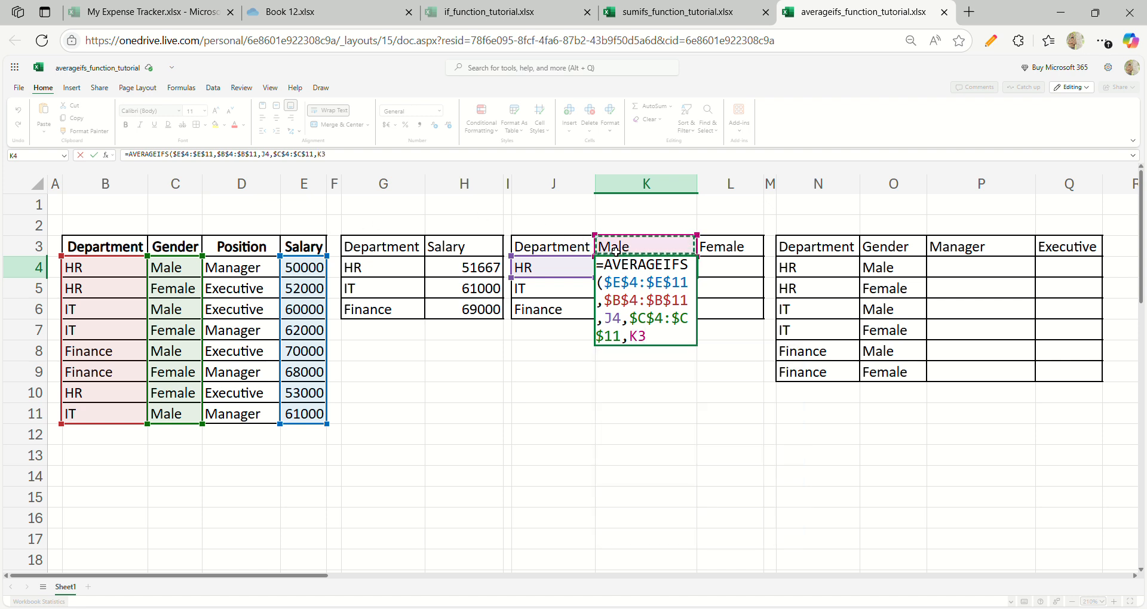
text())
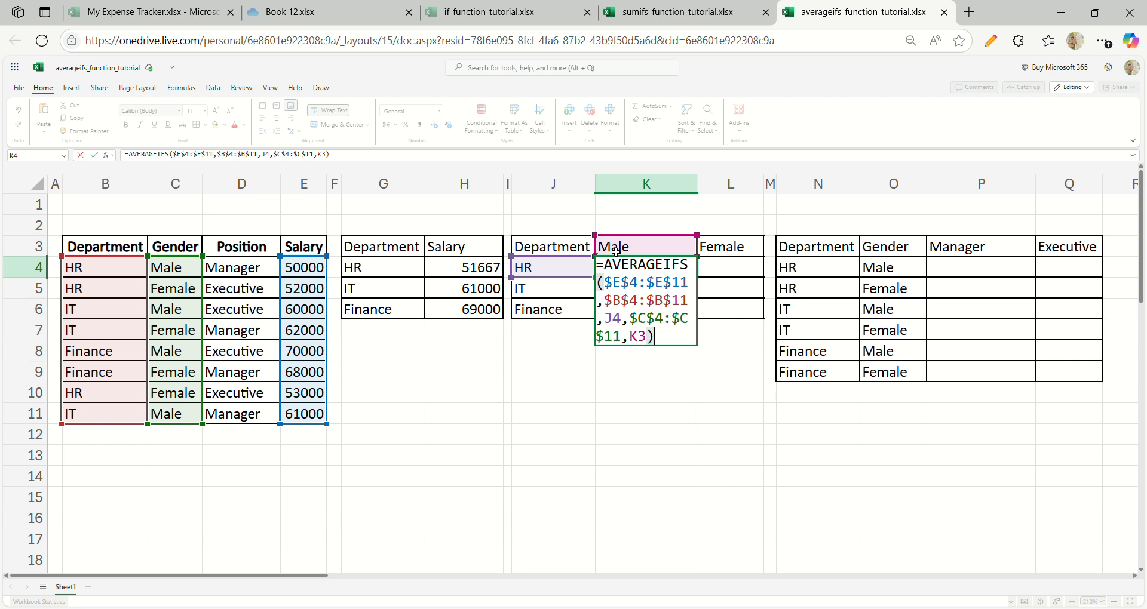
key(Return)
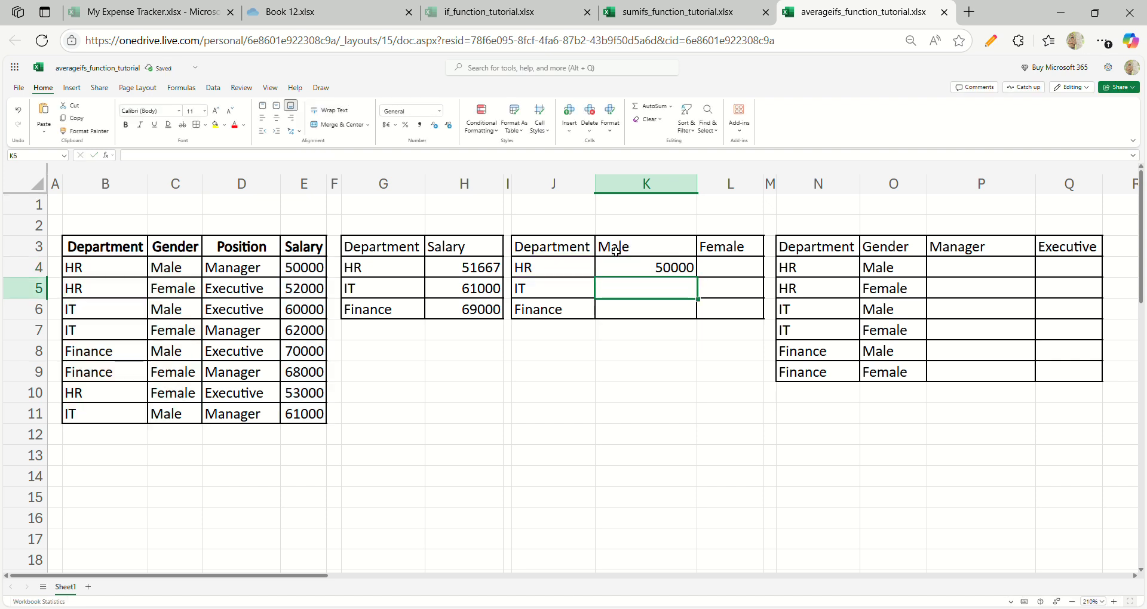
- Try to fill the AVERAGEIFS formula with the relative criterion K3 from K4 down through K6
click(642, 271)
key(shift+Down)
key(shift+Down)
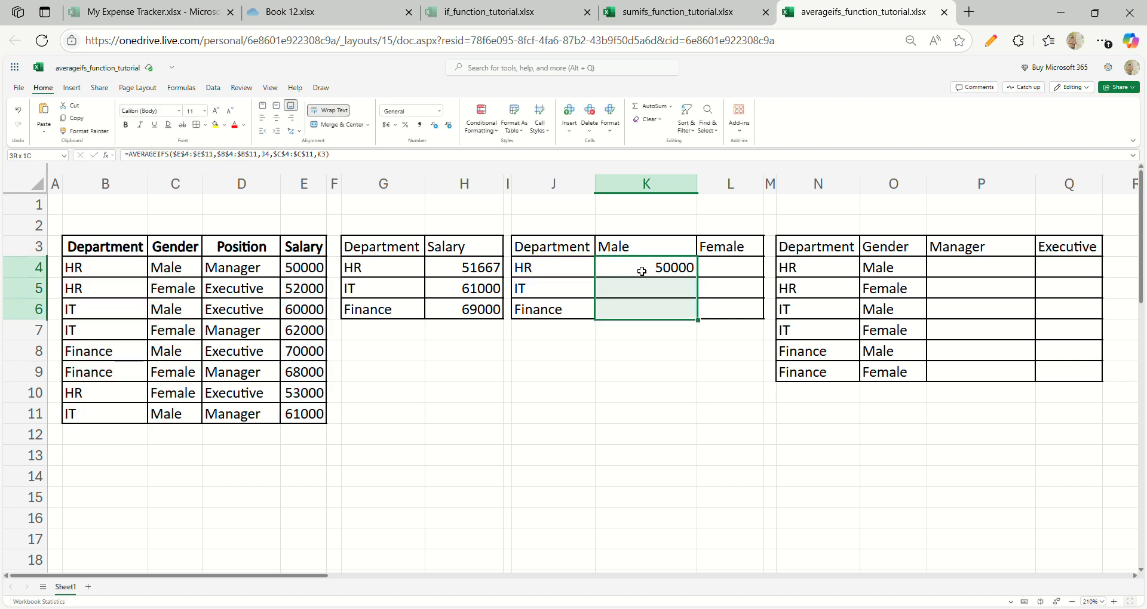
key(ctrl+d)
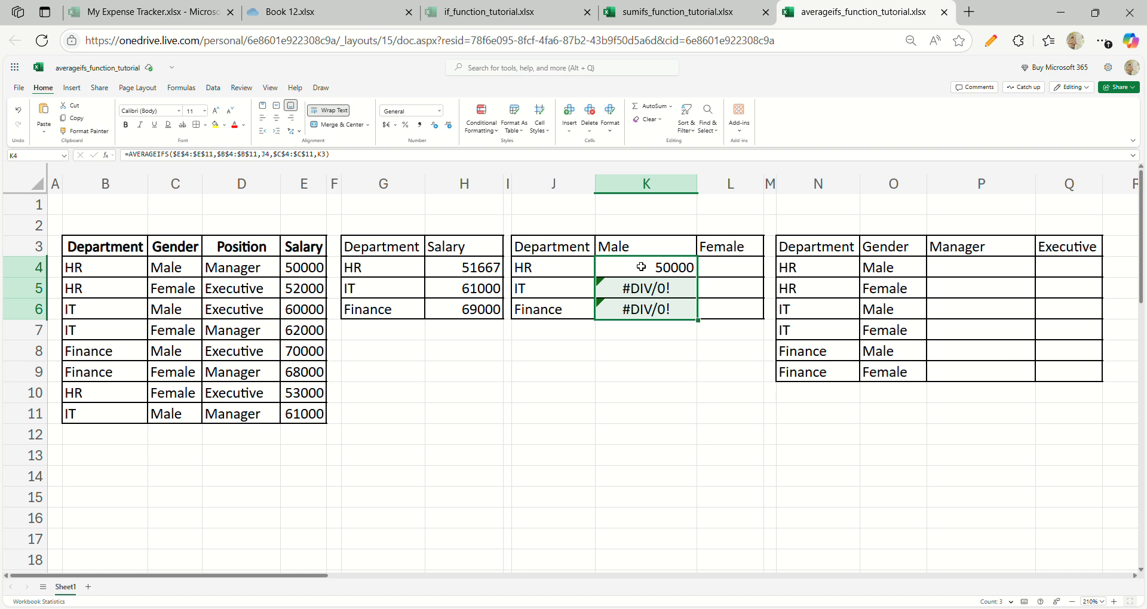
- Inspect the formula in K5, and change the gender criterion in the K4 formula to the absolute reference $K$3
click(587, 283)
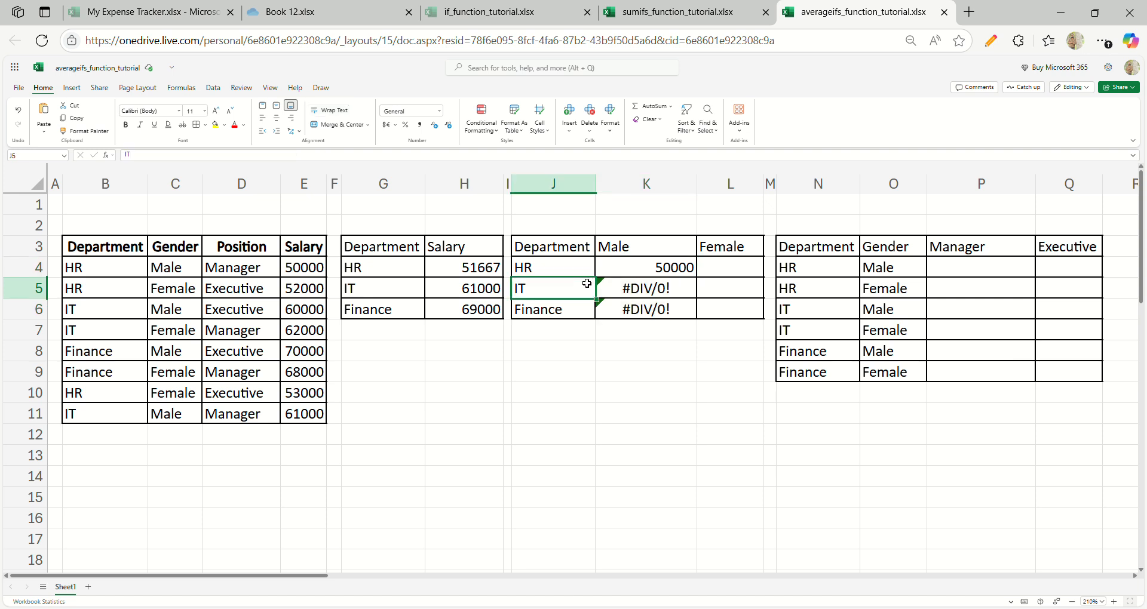
click(632, 289)
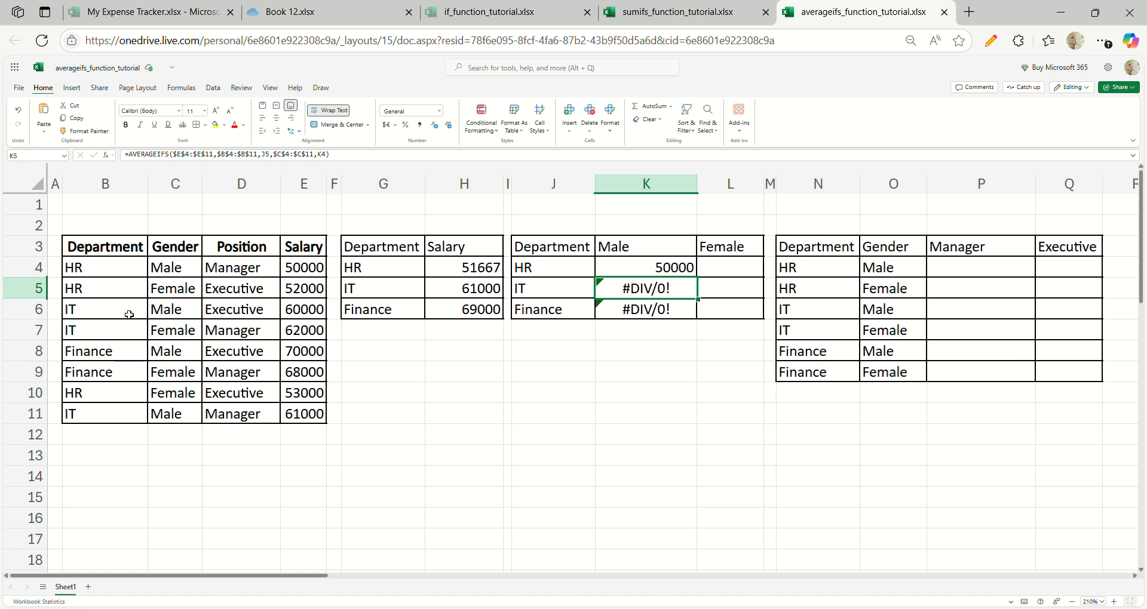
click(626, 274)
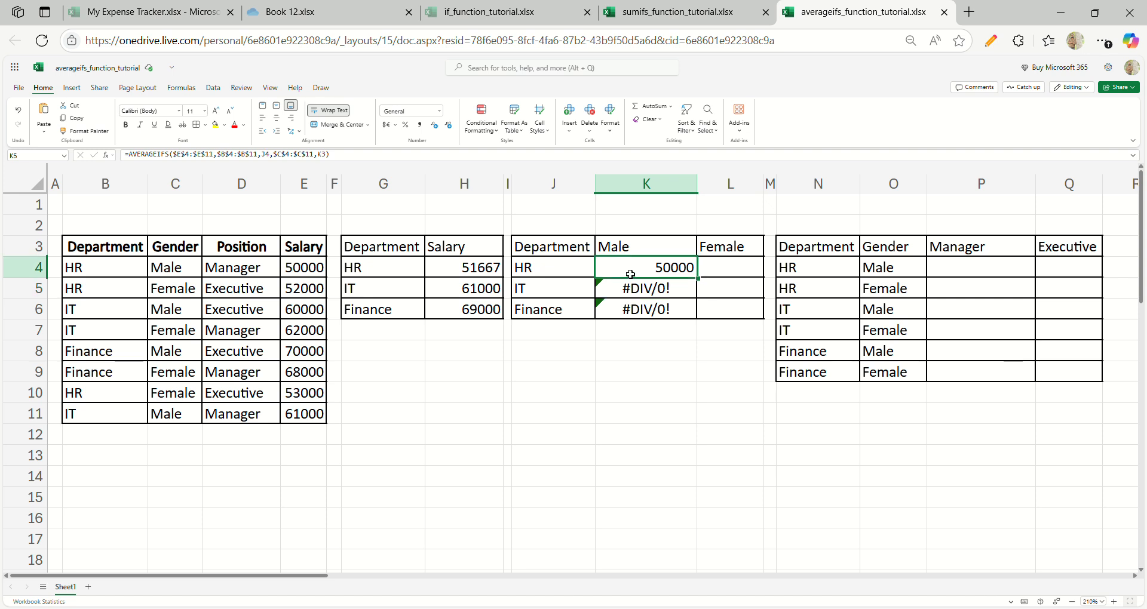
click(333, 157)
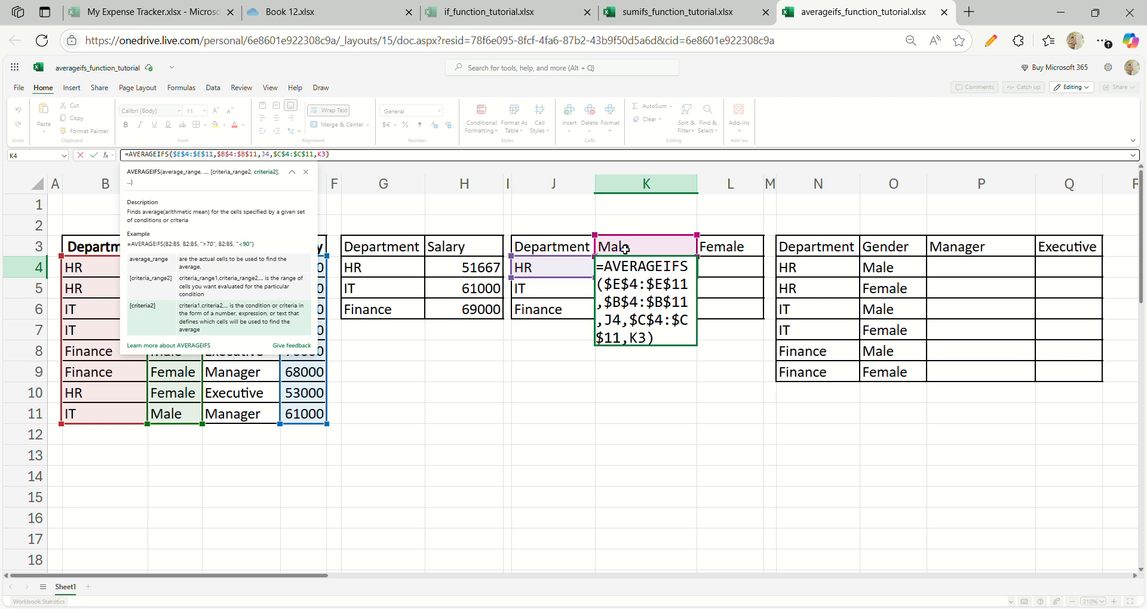
key(F4)
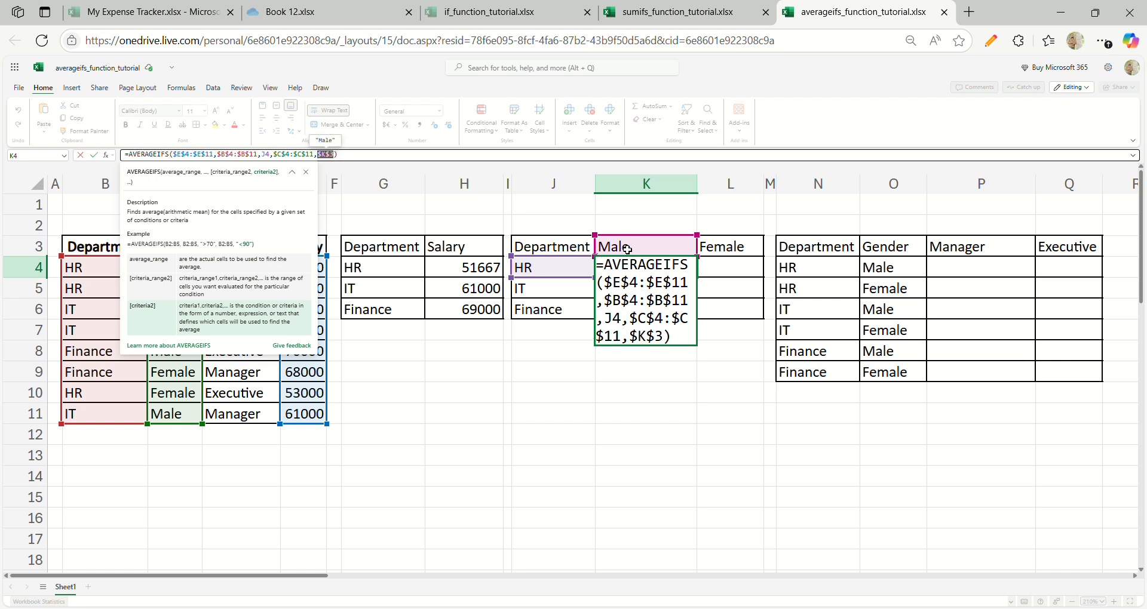
key(Return)
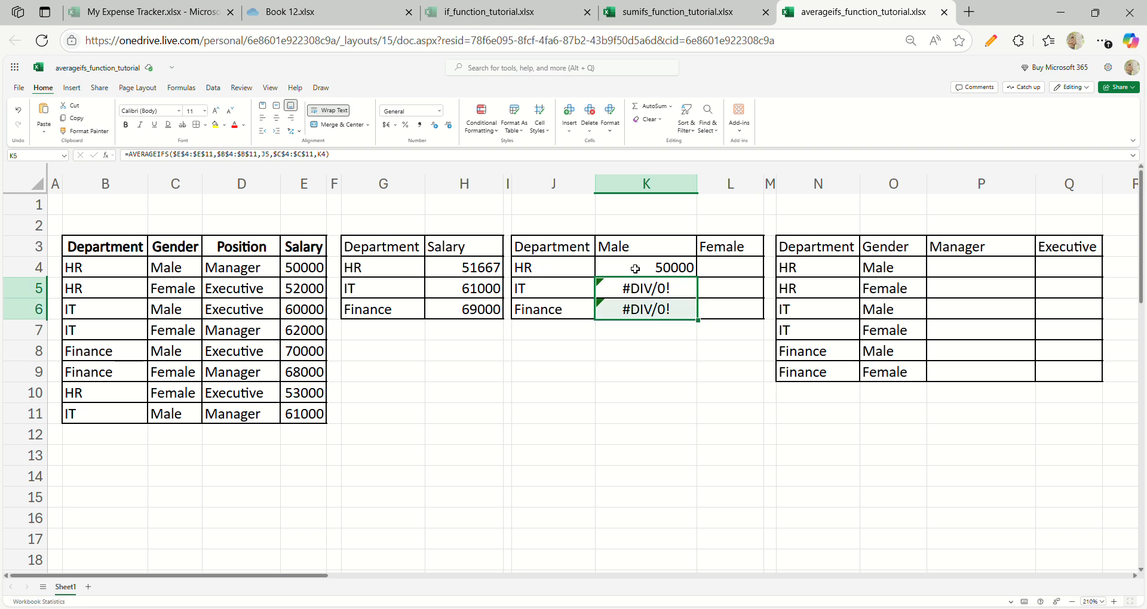
- Fill the corrected AVERAGEIFS formula from K4 down through K6
click(635, 269)
key(shift+Down)
key(shift+Down)
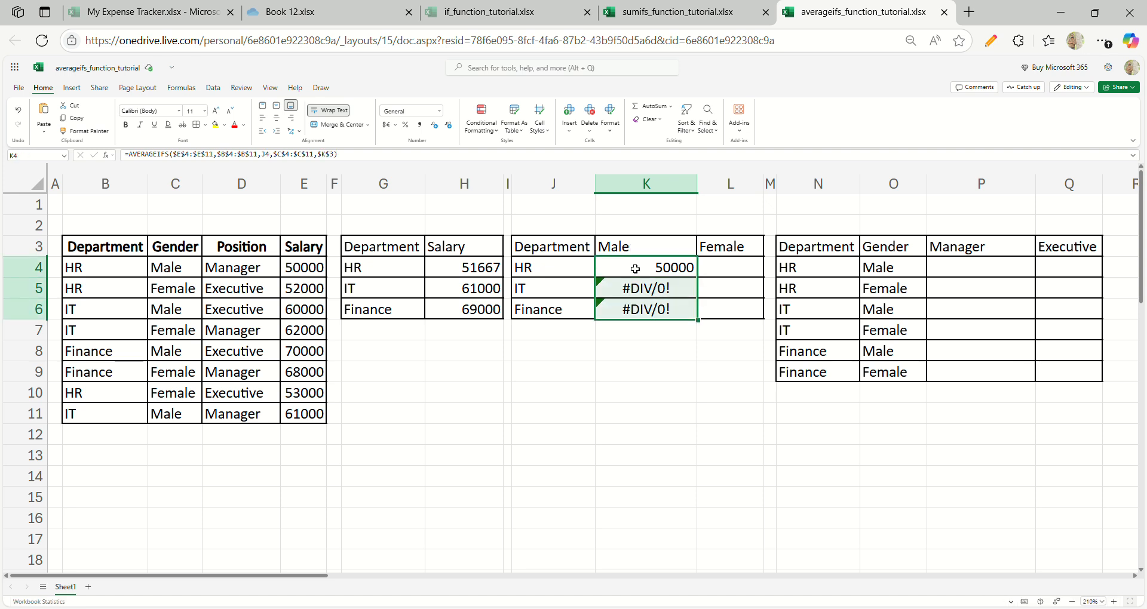
key(ctrl+d)
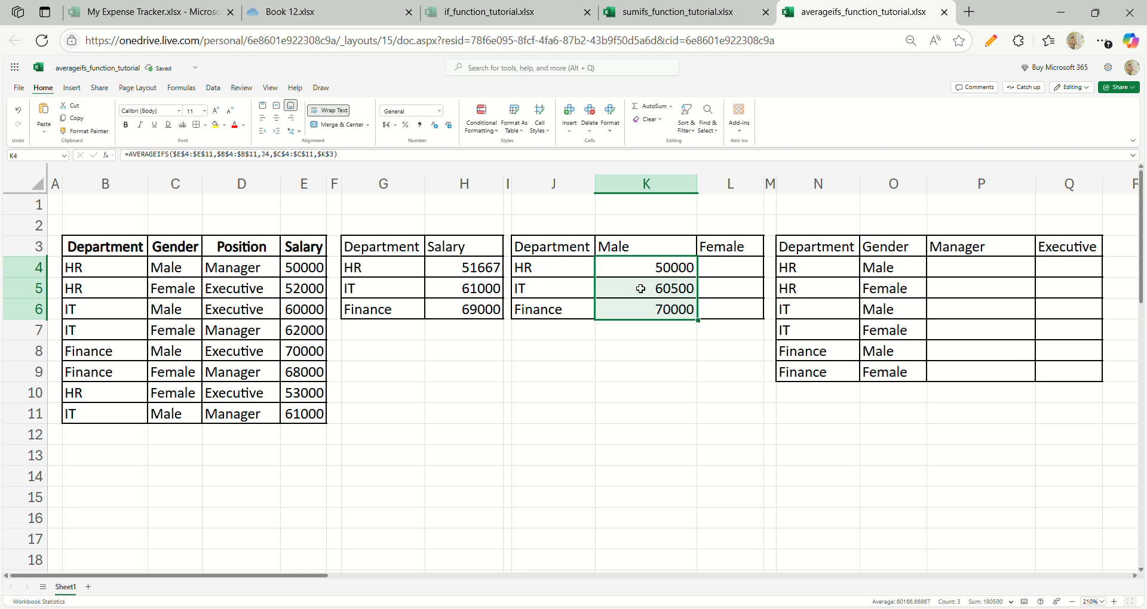
- Check the references in the K5 formula and compare the HR male average in K4 with the source salary in E4
double_click(641, 289)
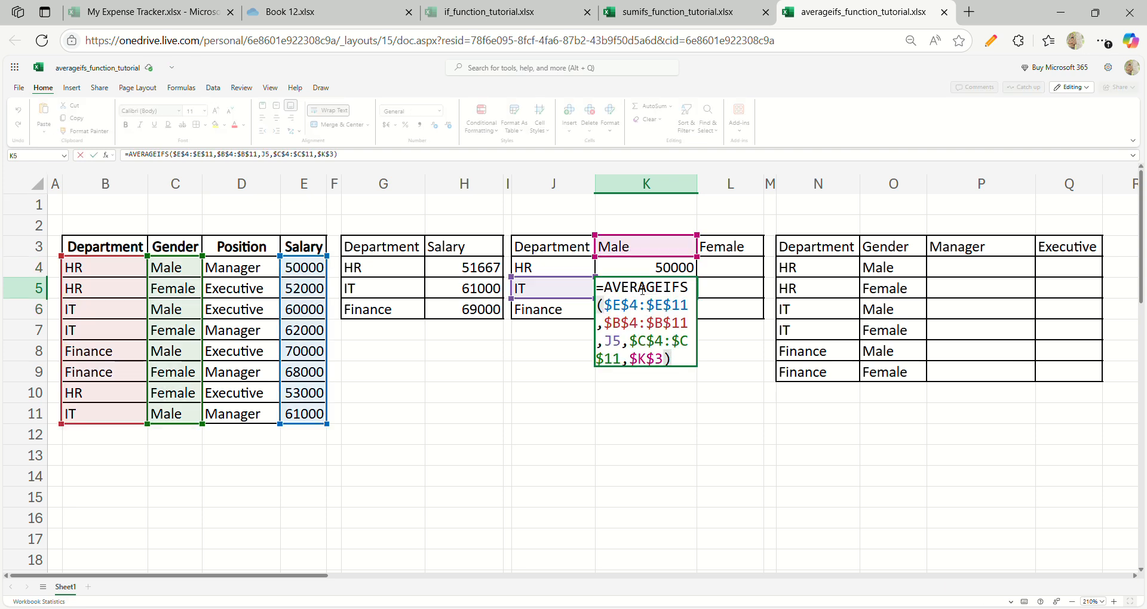
key(Escape)
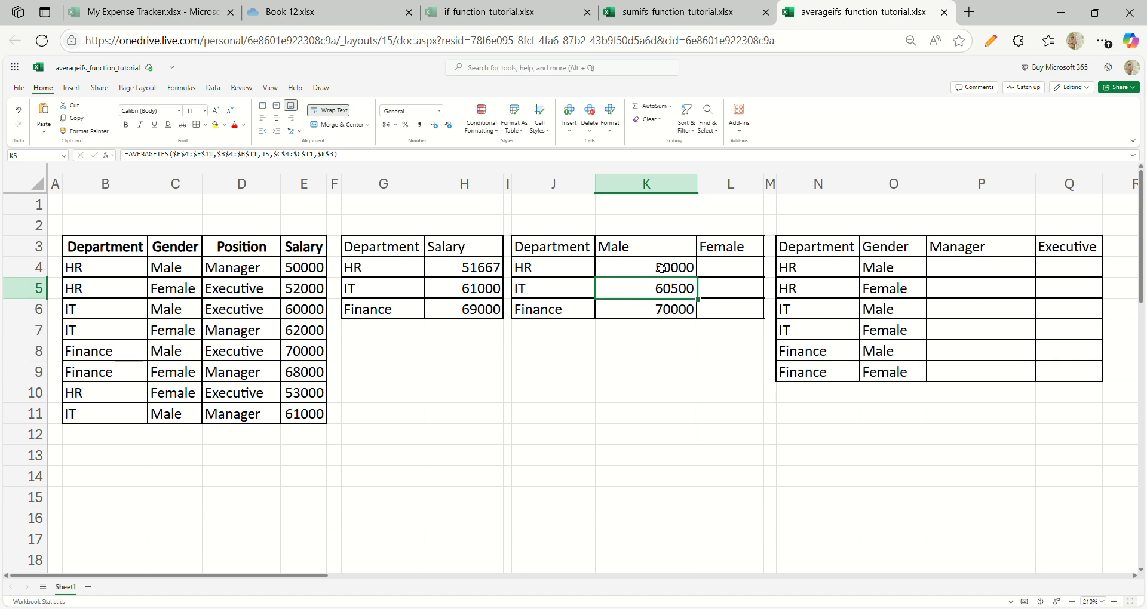
click(661, 269)
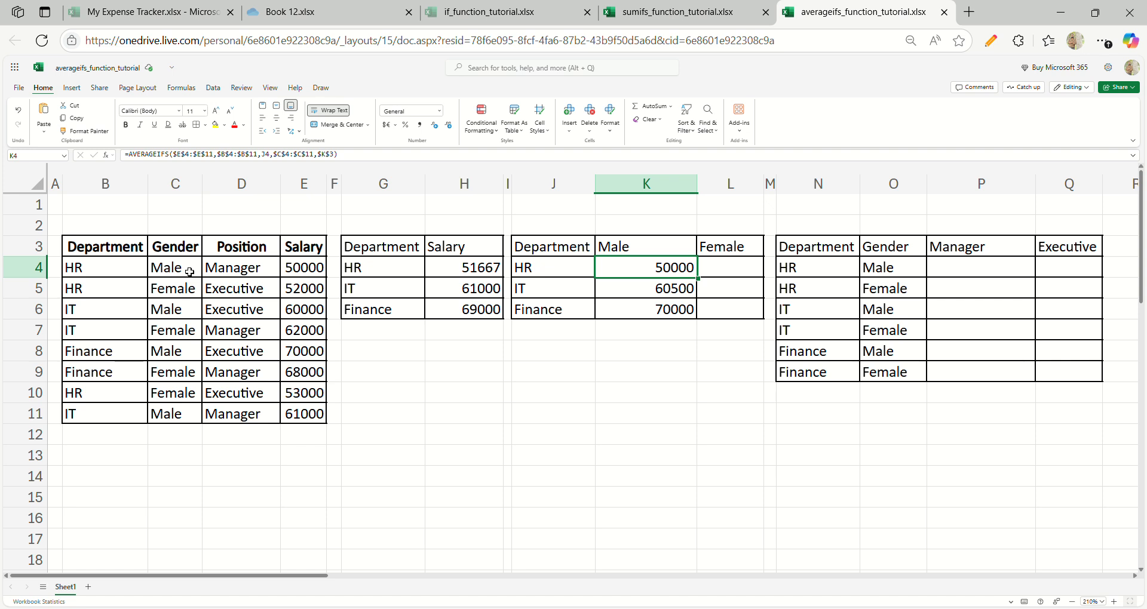
click(301, 274)
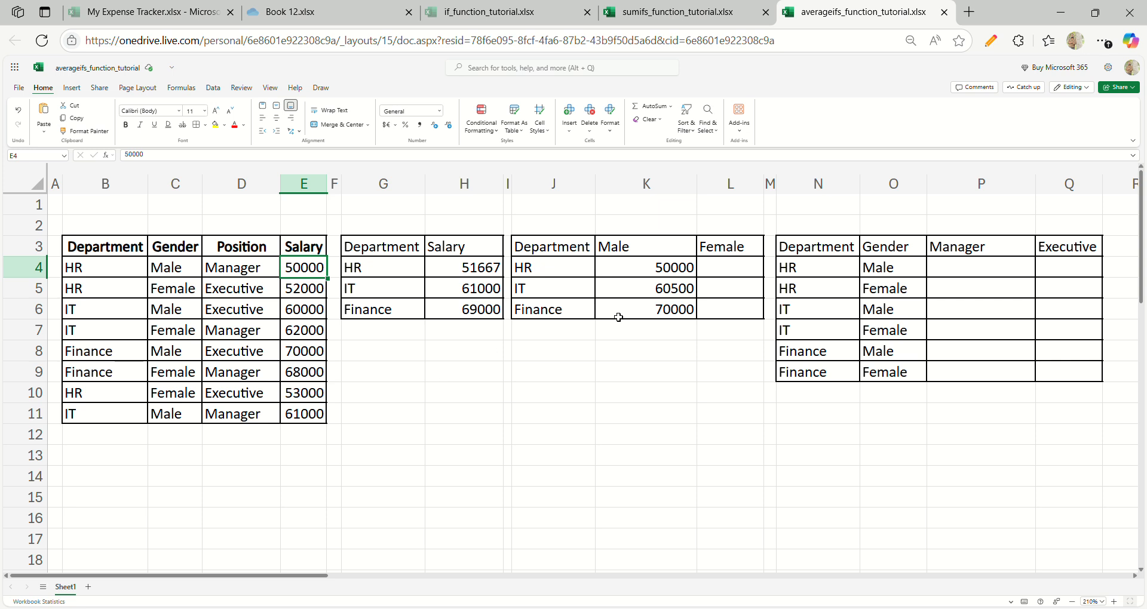
click(670, 289)
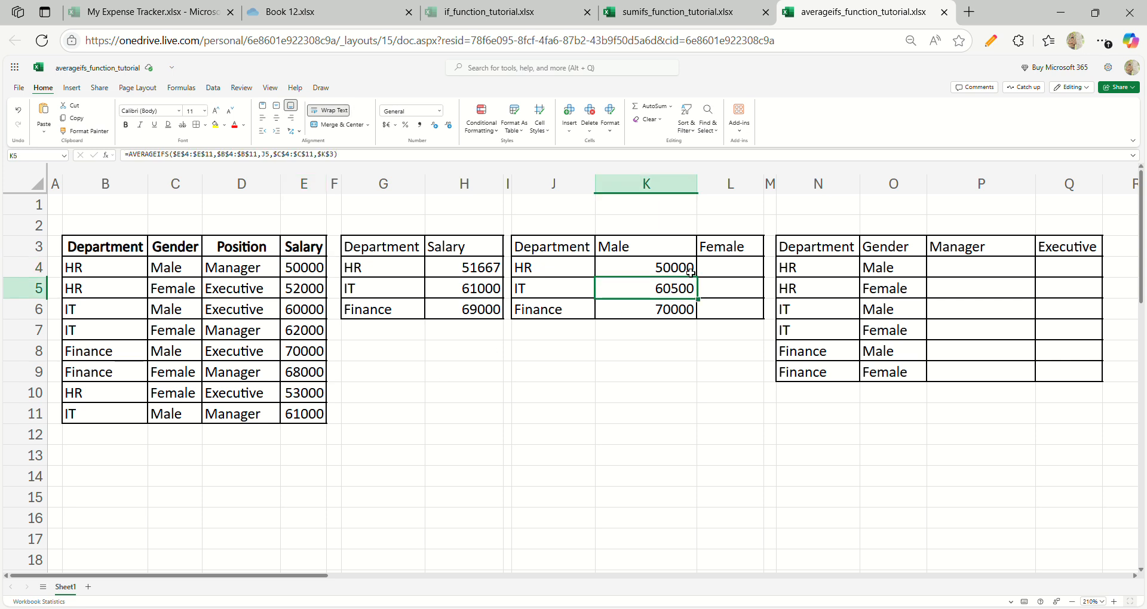
- Copy the AVERAGEIFS formula text from K4 into L4, the HR cell of the Female column
click(672, 268)
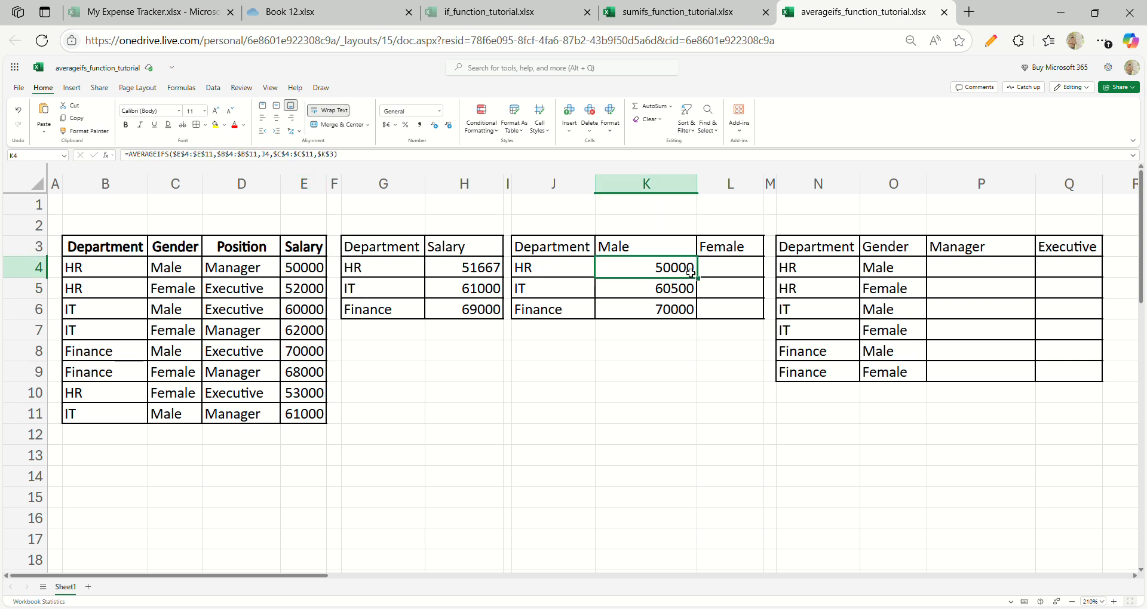
click(533, 159)
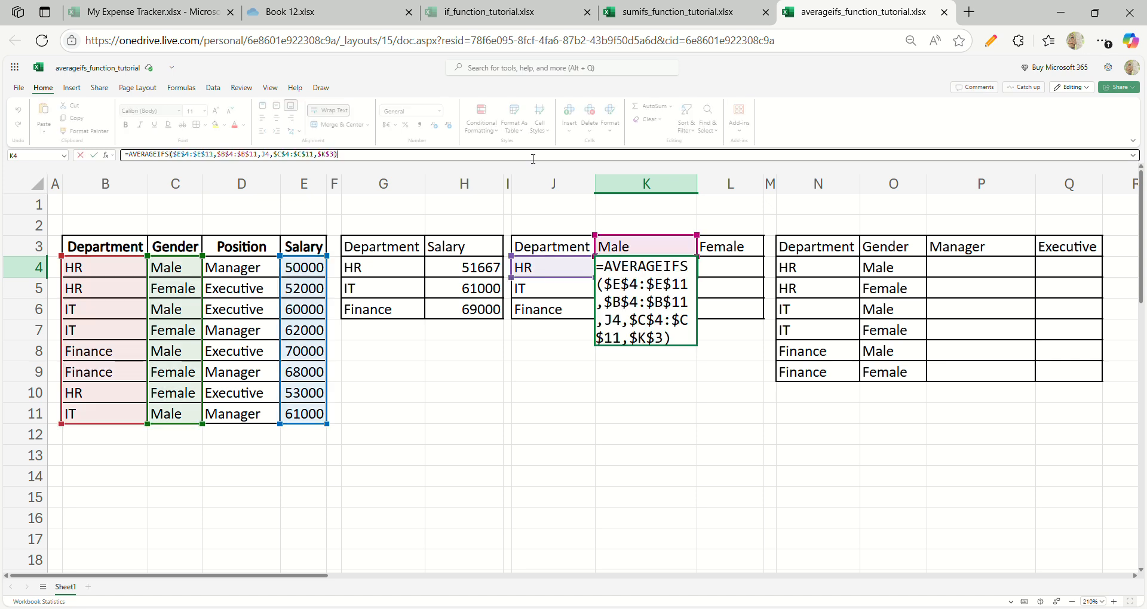
key(ctrl+a)
key(ctrl+c)
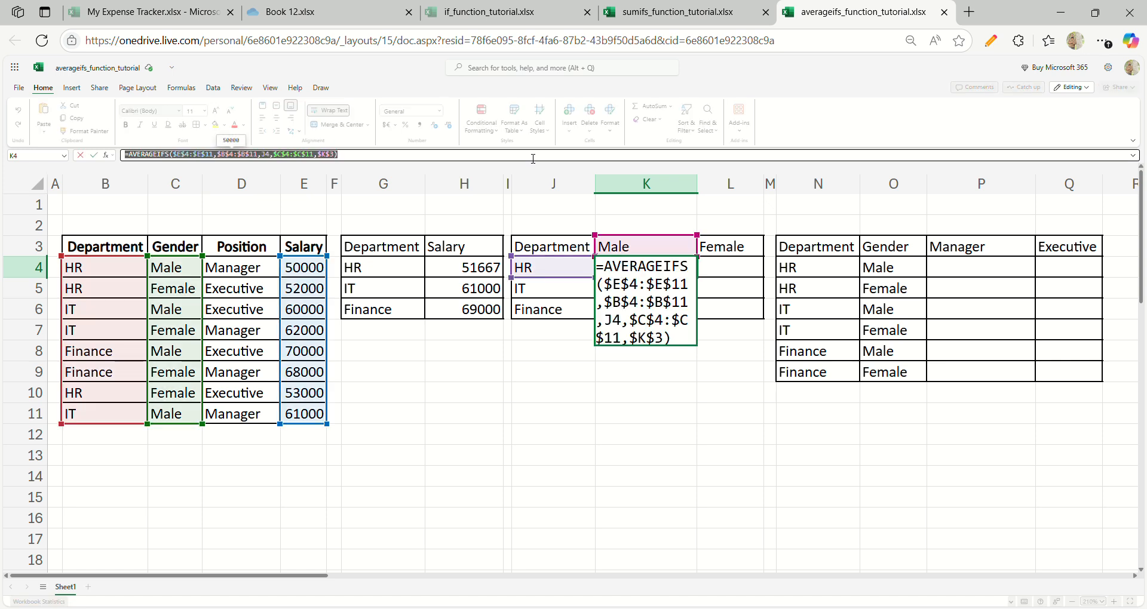
key(Escape)
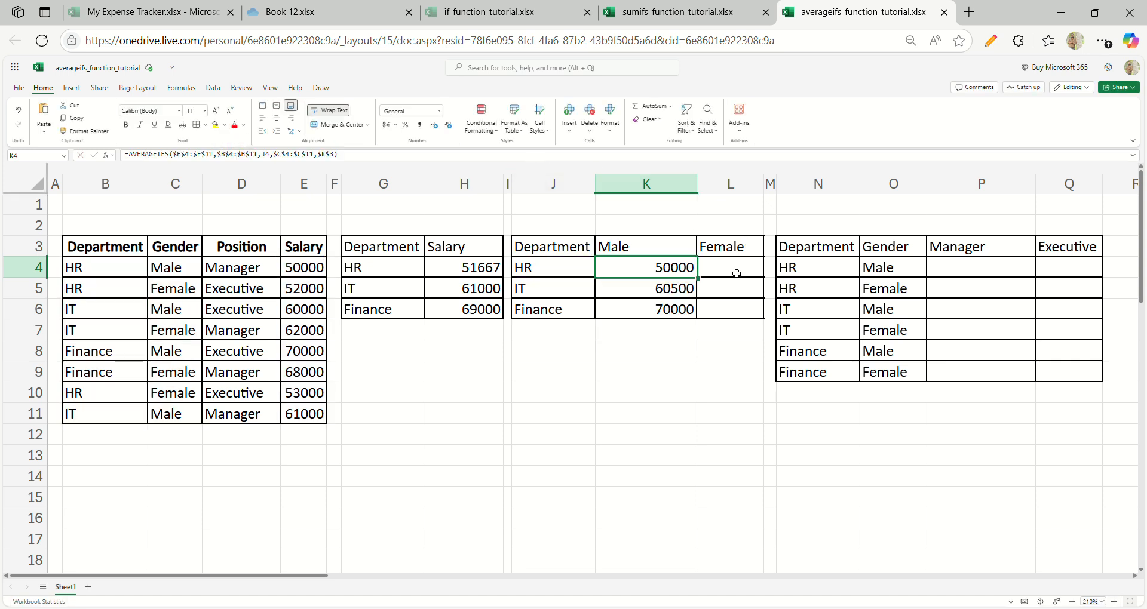
double_click(735, 272)
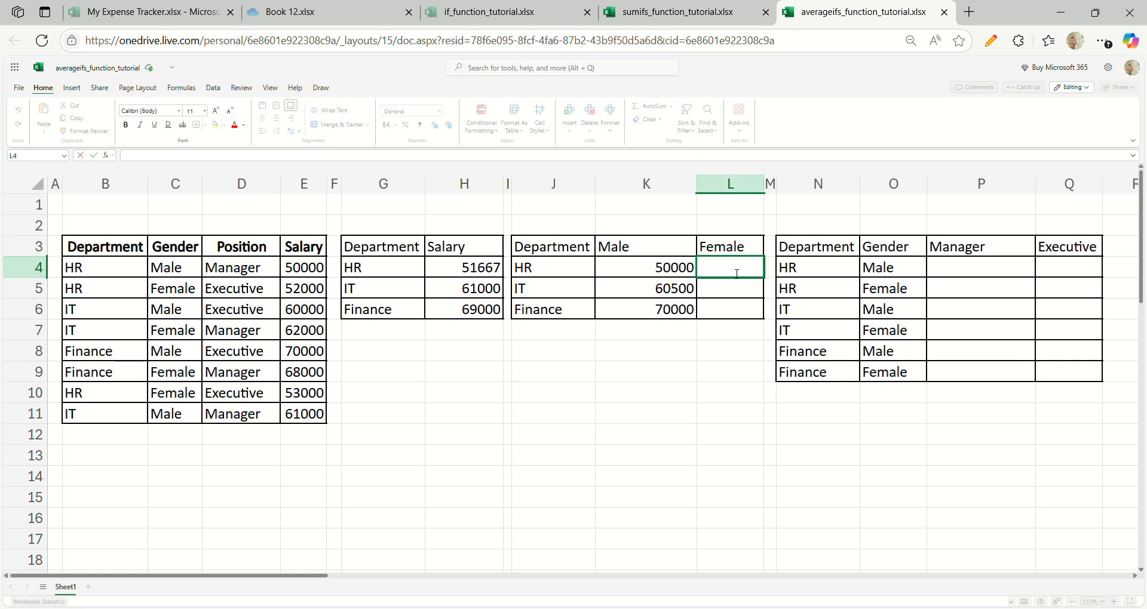
key(ctrl+v)
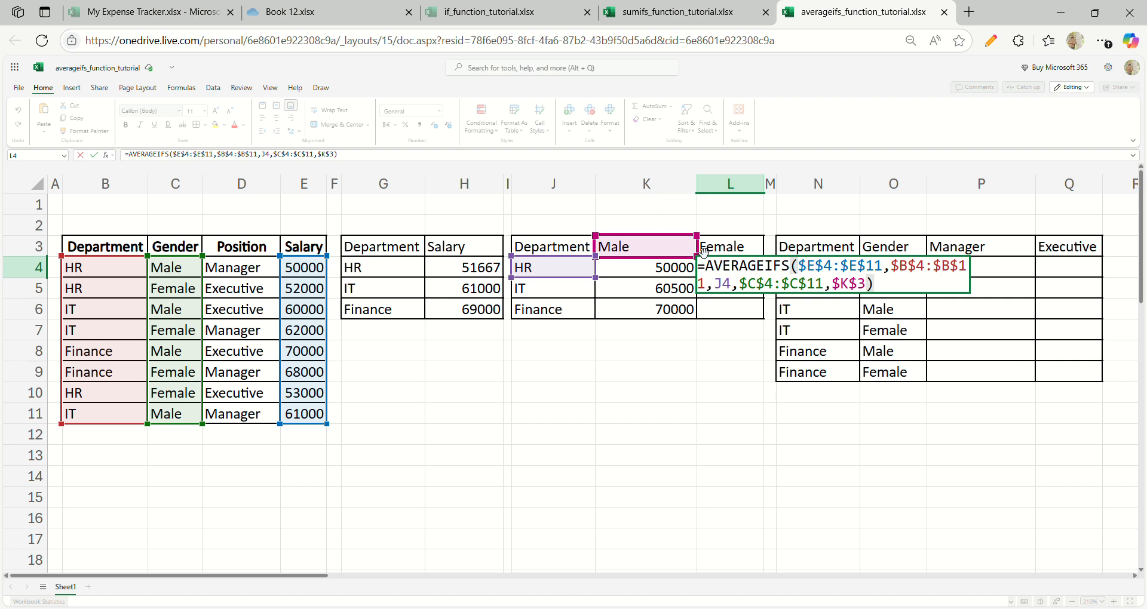
- Change the gender criterion in the L4 formula to $L$3 and fill the formula down through L6
drag(703, 251, 715, 257)
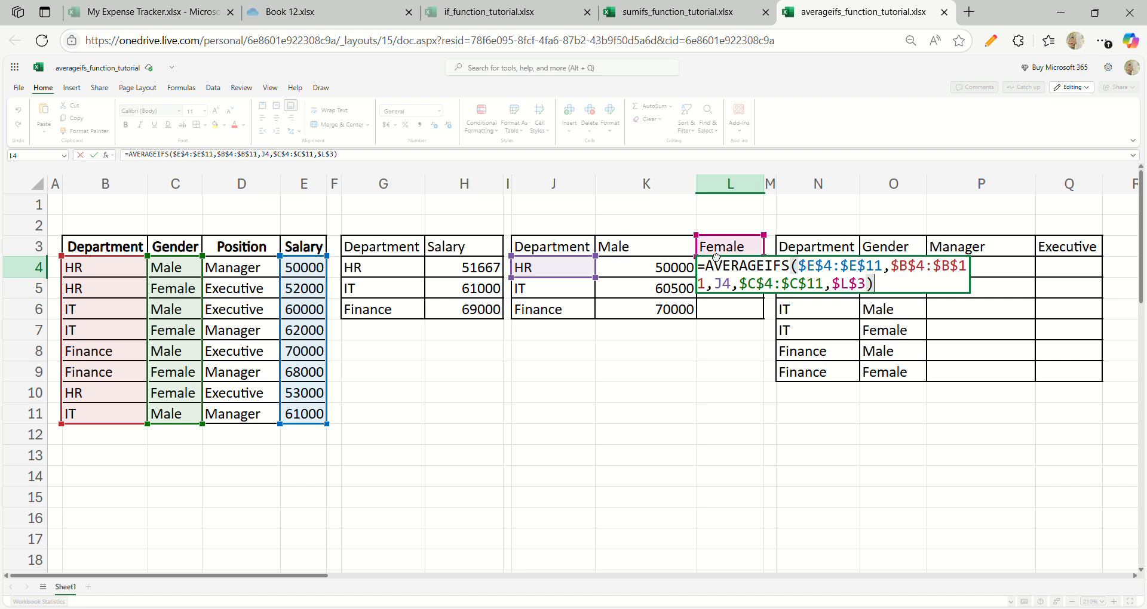
key(Return)
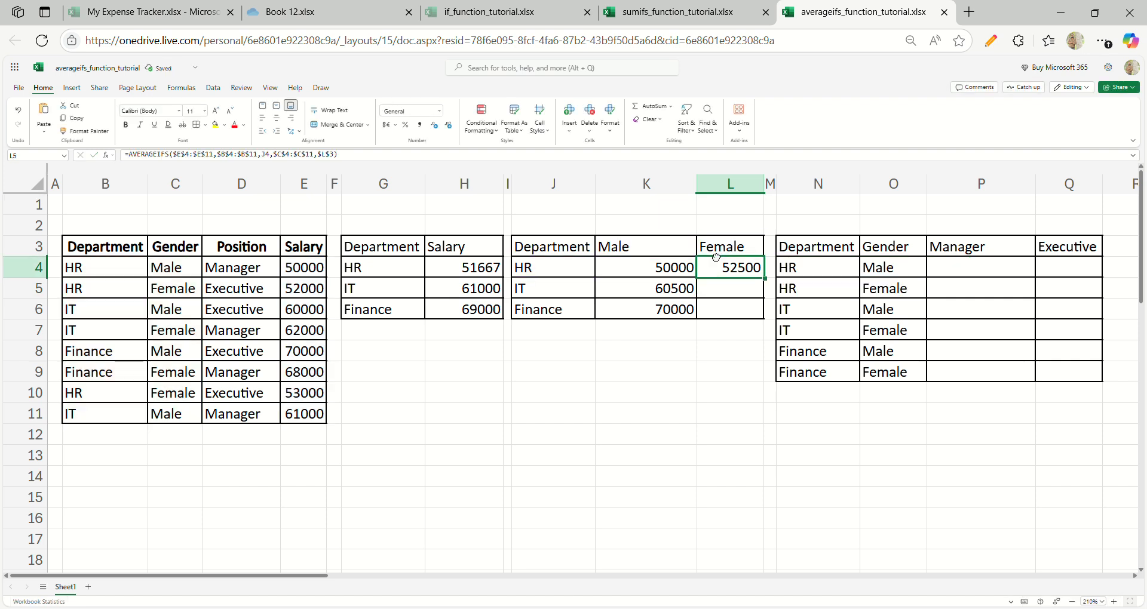
key(shift+Down)
key(ctrl+d)
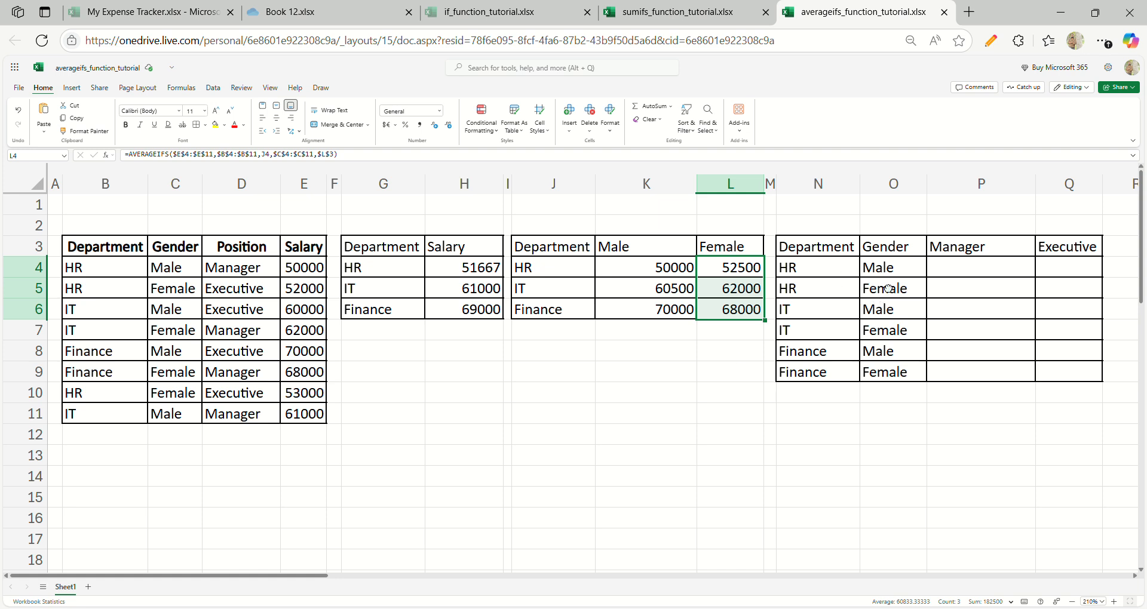
click(976, 274)
text(=ave)
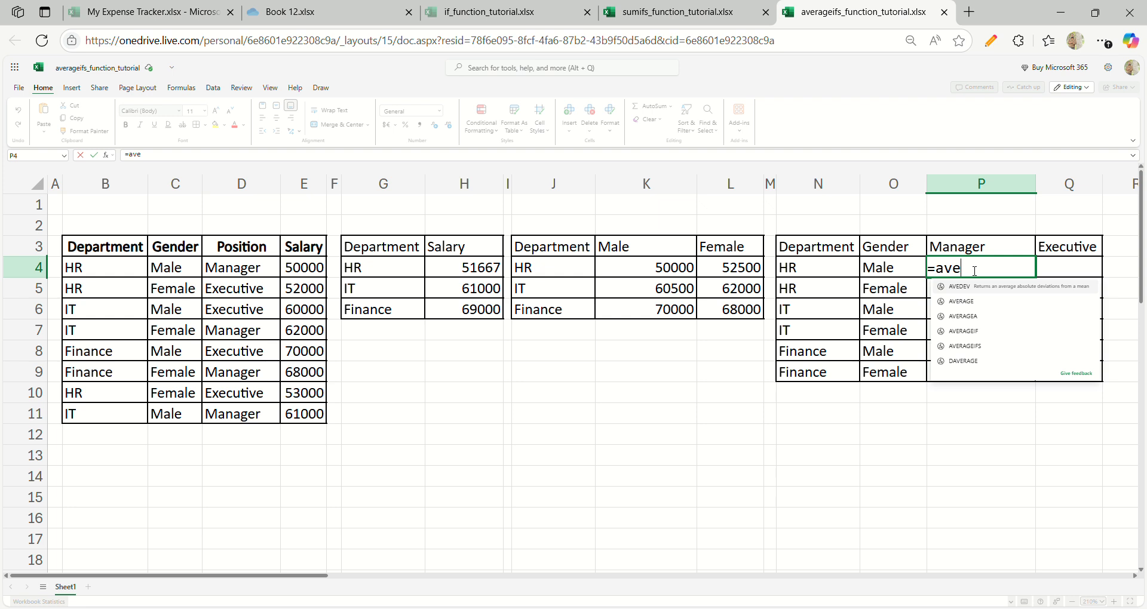
text(er)
key(BackSpace)
key(BackSpace)
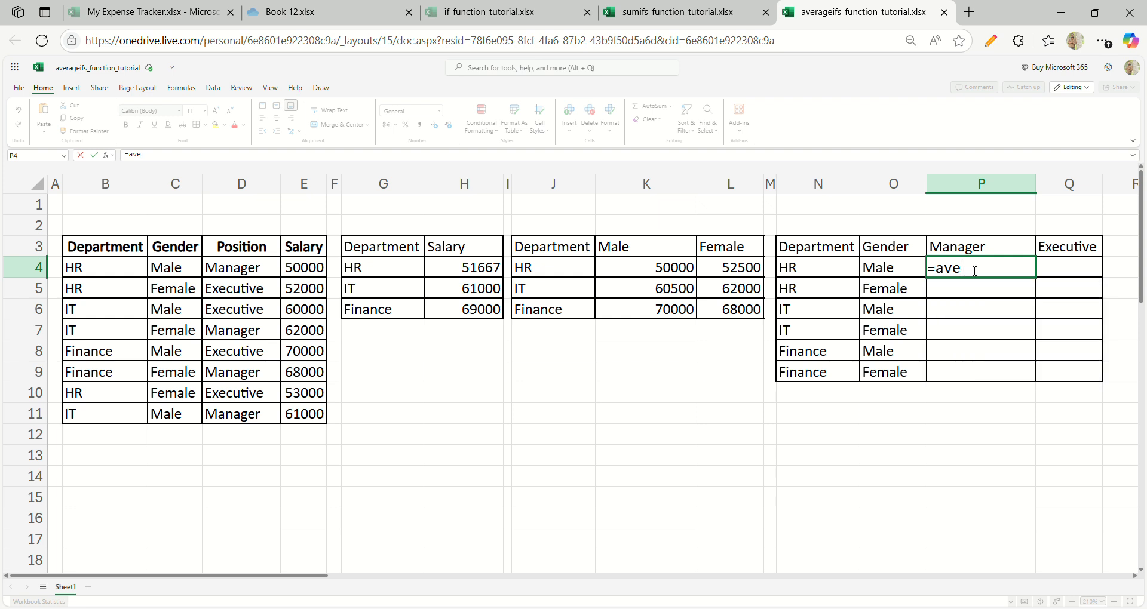
text(raeifs)
key(Tab)
- Start an AVERAGEIFS formula in P4 with the salaries in $E$4:$E$11 as the absolute average range
click(976, 273)
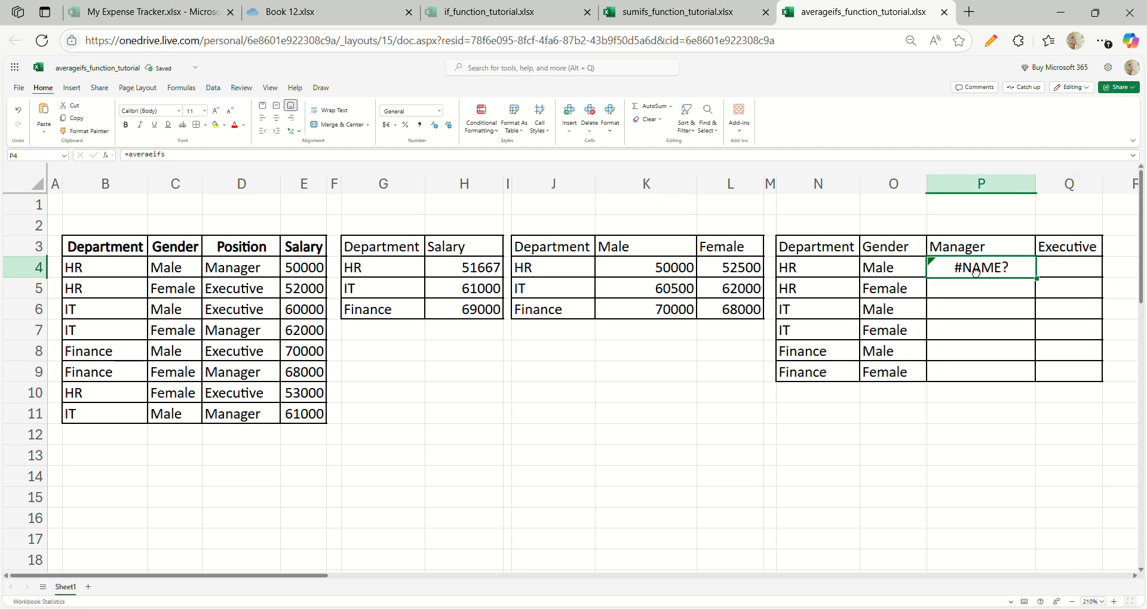
text(=avera)
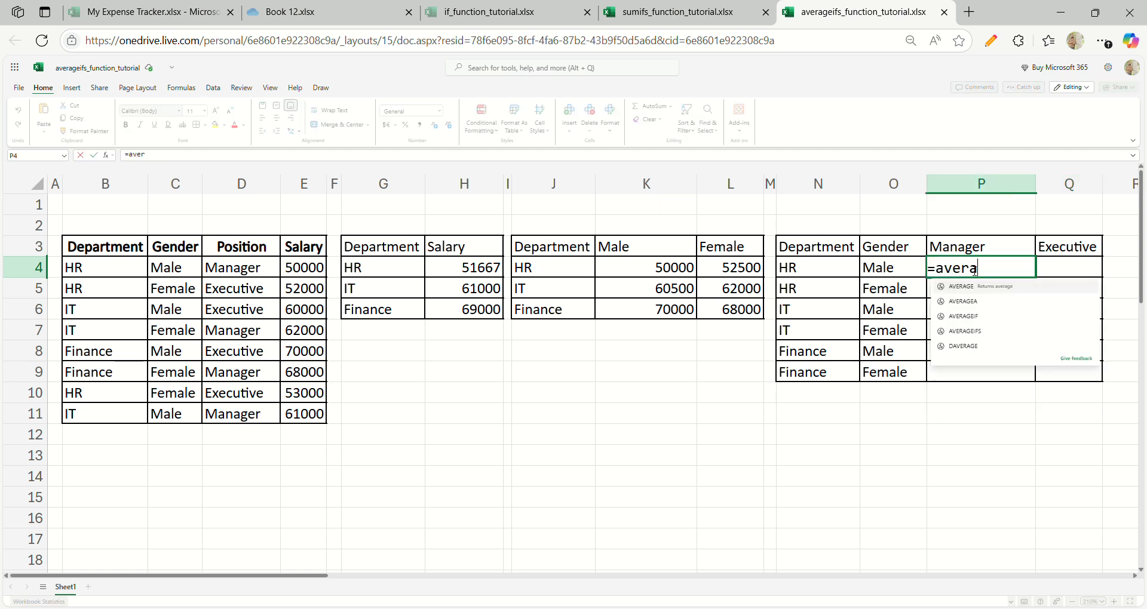
text(geifs)
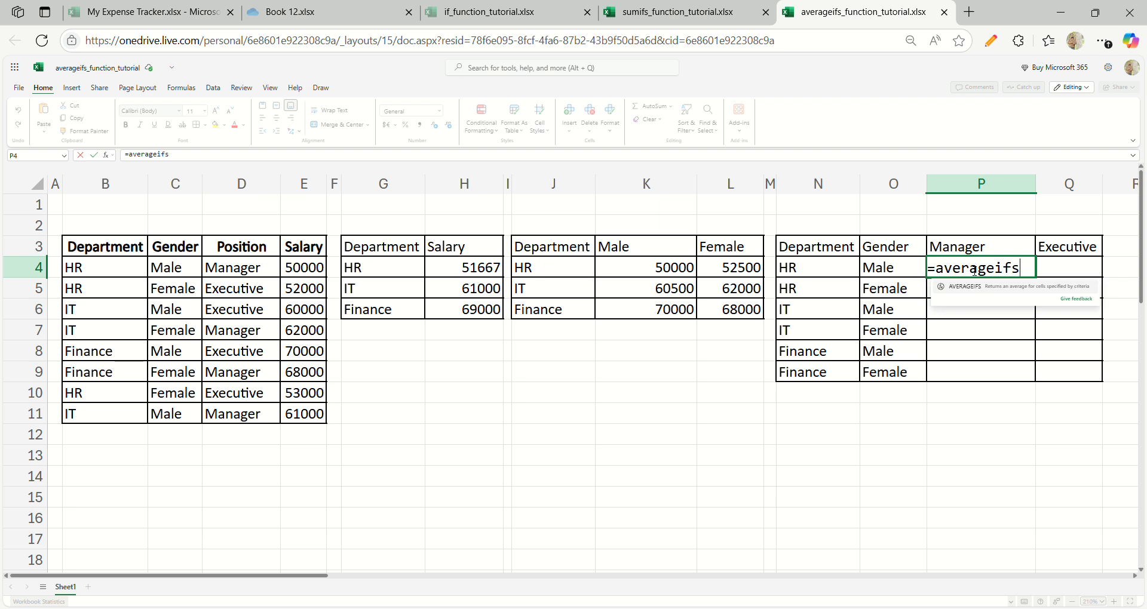
key(Tab)
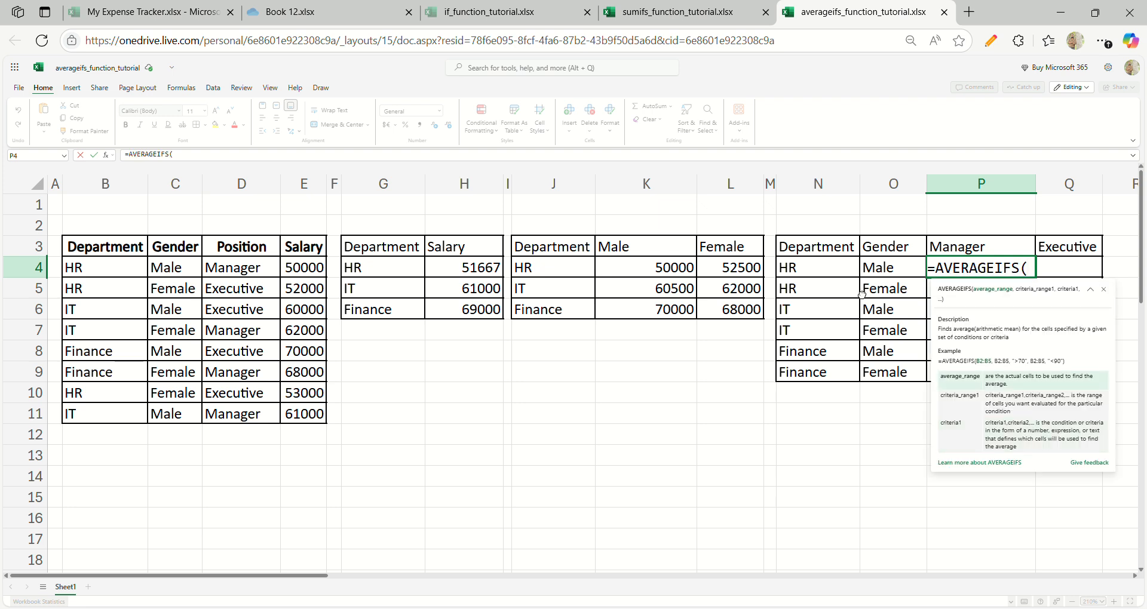
click(327, 280)
key(ctrl+shift+Down)
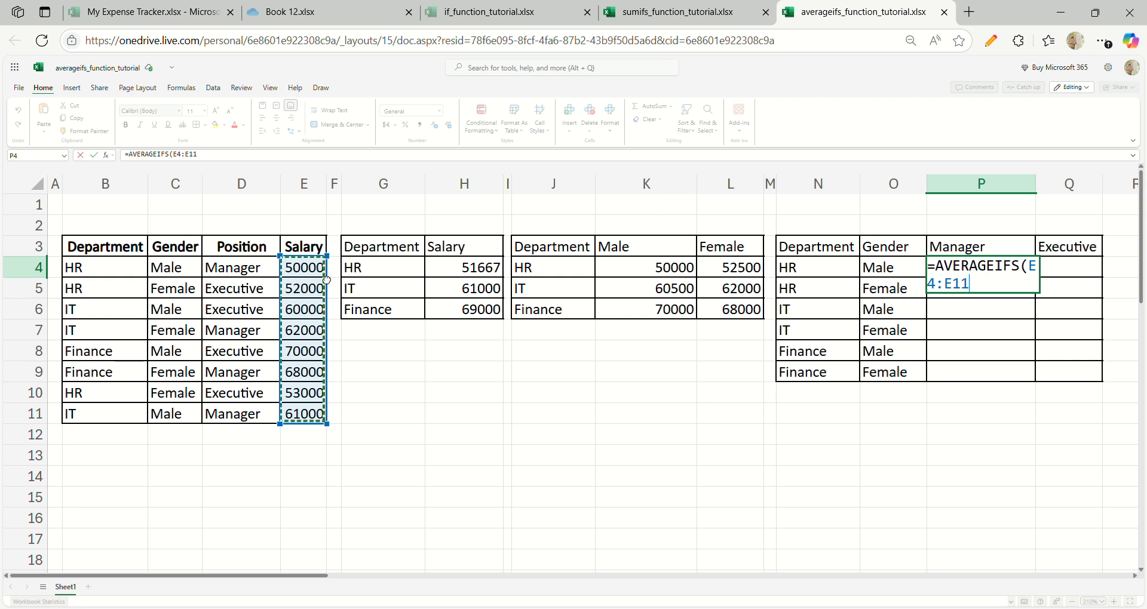
key(F4)
text(,)
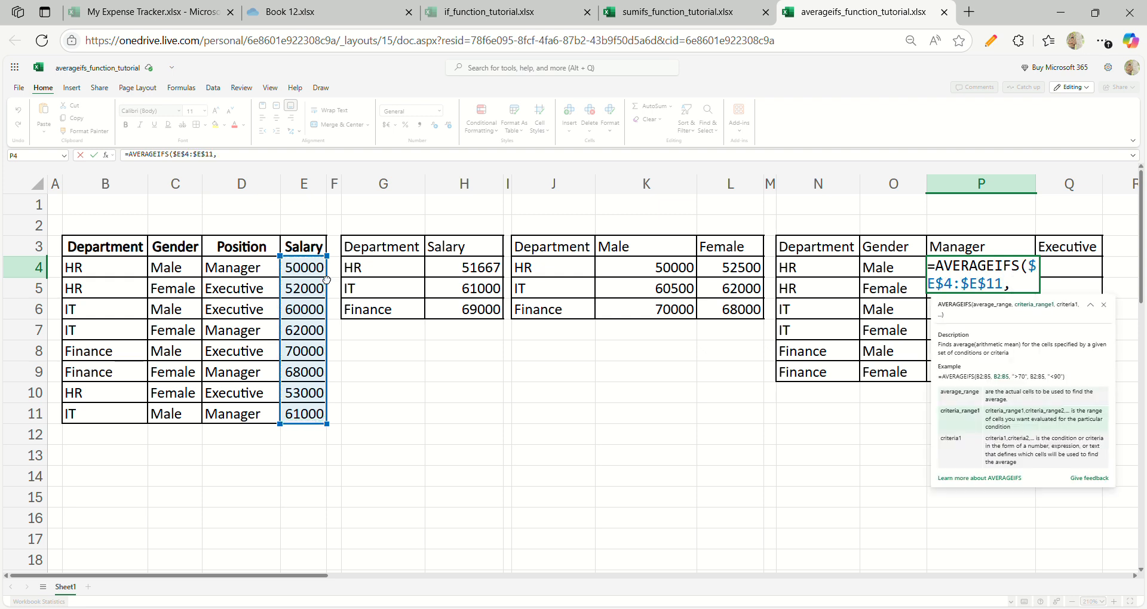
- Add the department condition to the P4 formula, with criteria range $B$4:$B$11 and criterion N4
click(109, 270)
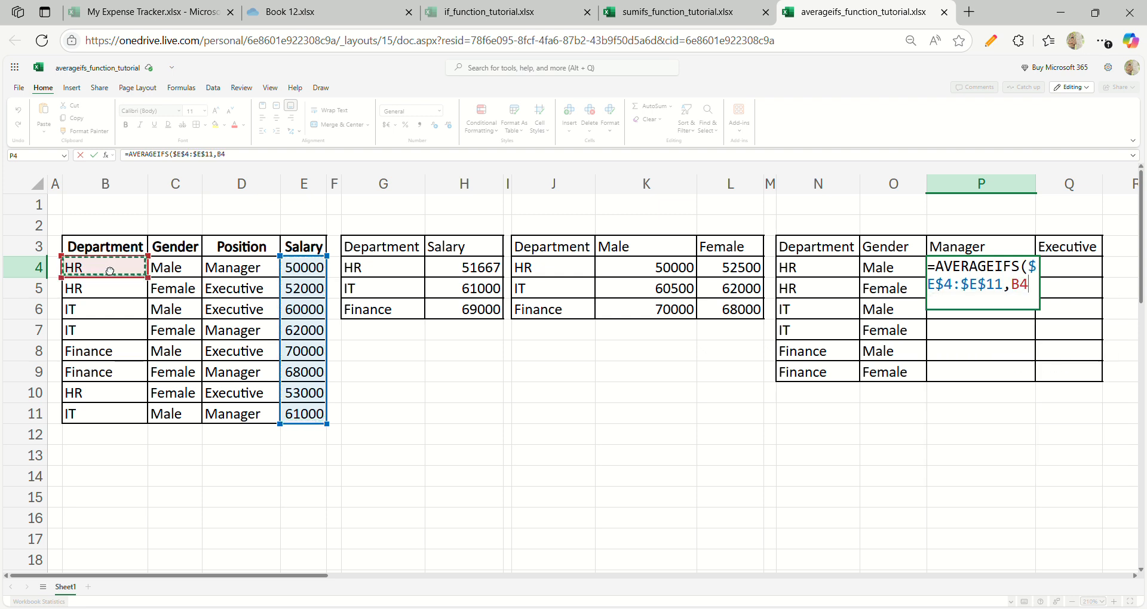
key(ctrl+shift+Down)
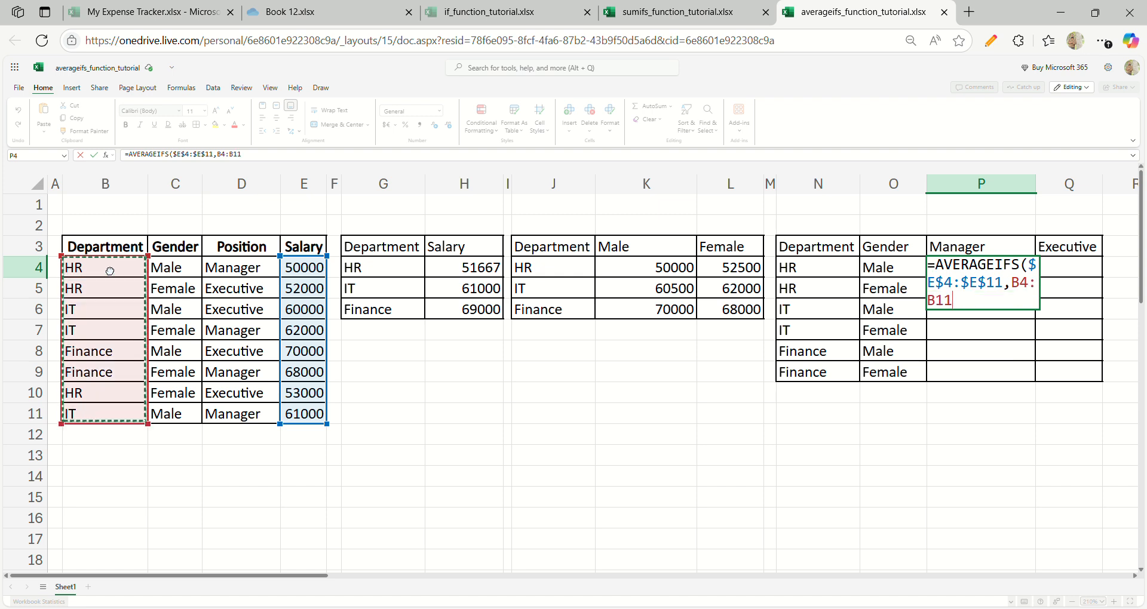
key(F4)
text(,)
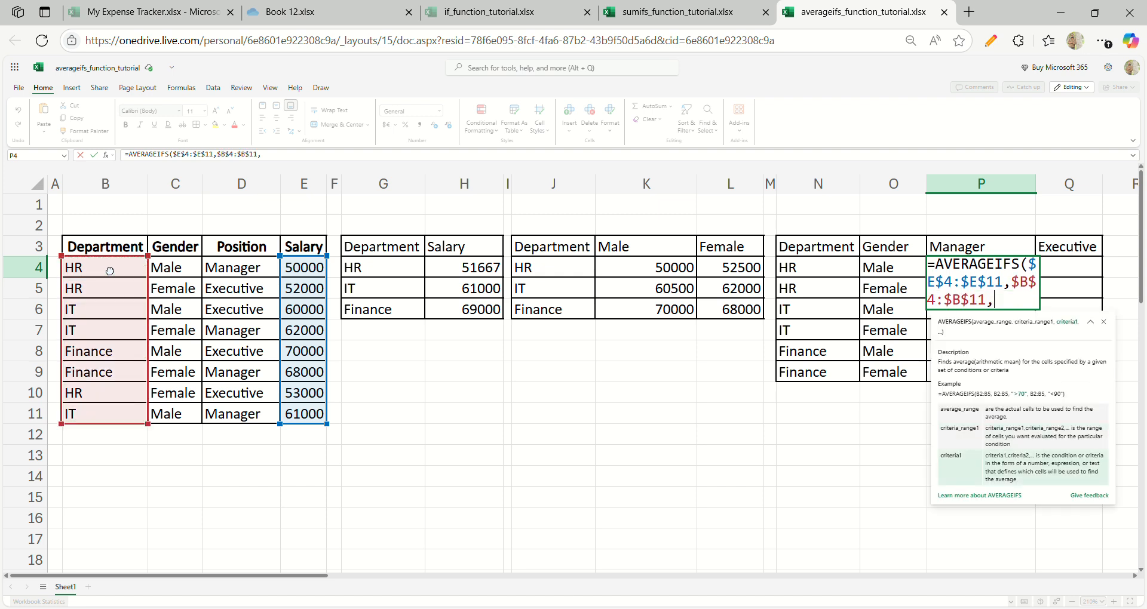
click(806, 274)
text(,)
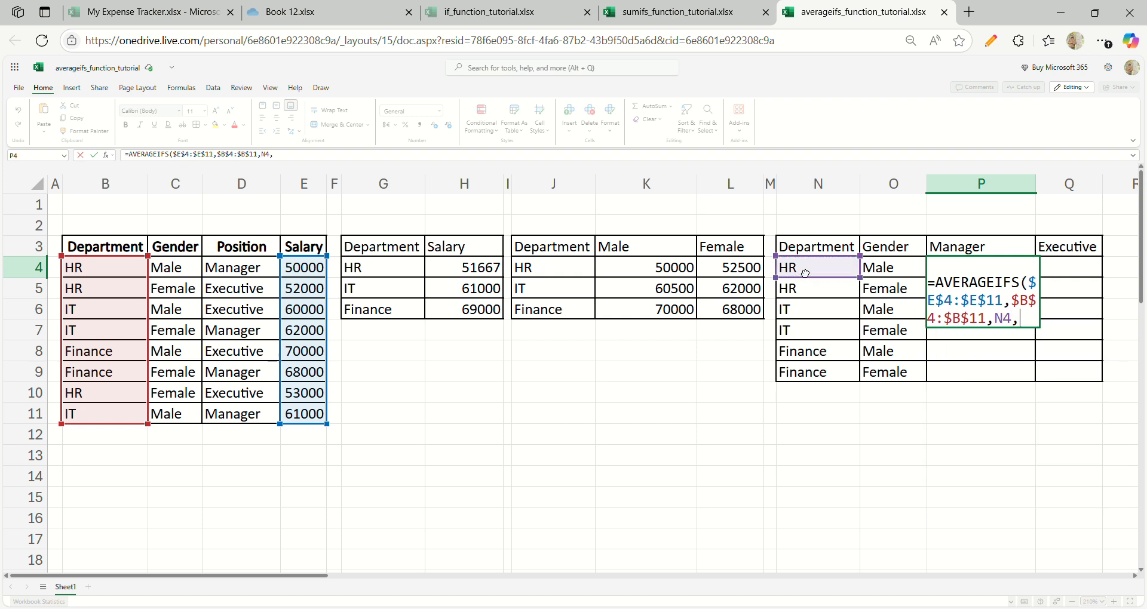
- Add the gender condition to the P4 formula, with criteria range $C$4:$C$11 and criterion O4
click(203, 272)
key(ctrl+shift+Down)
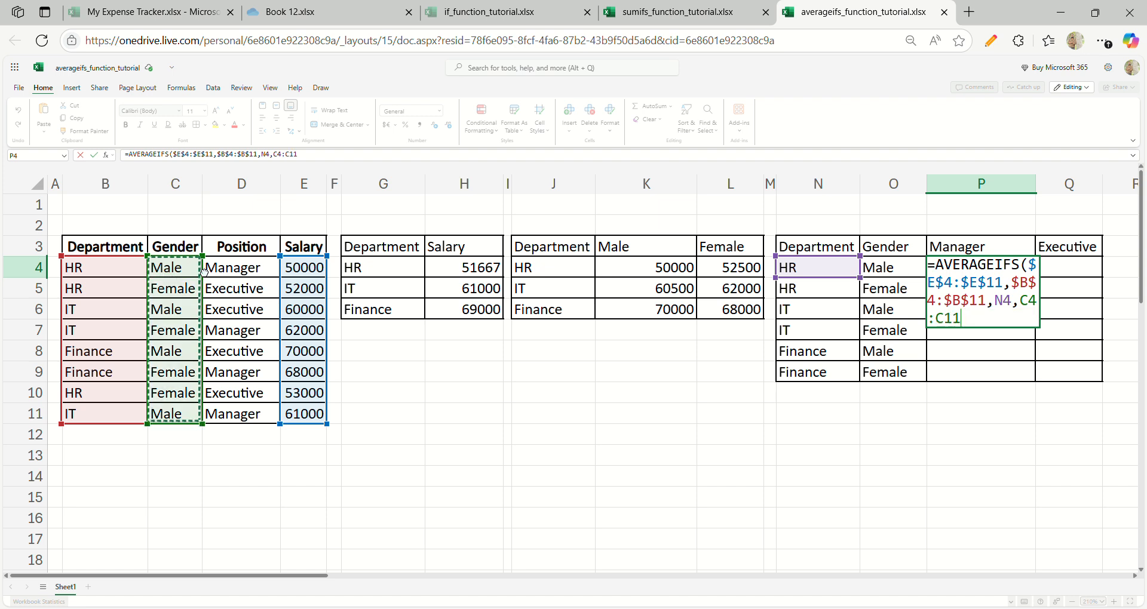
key(F4)
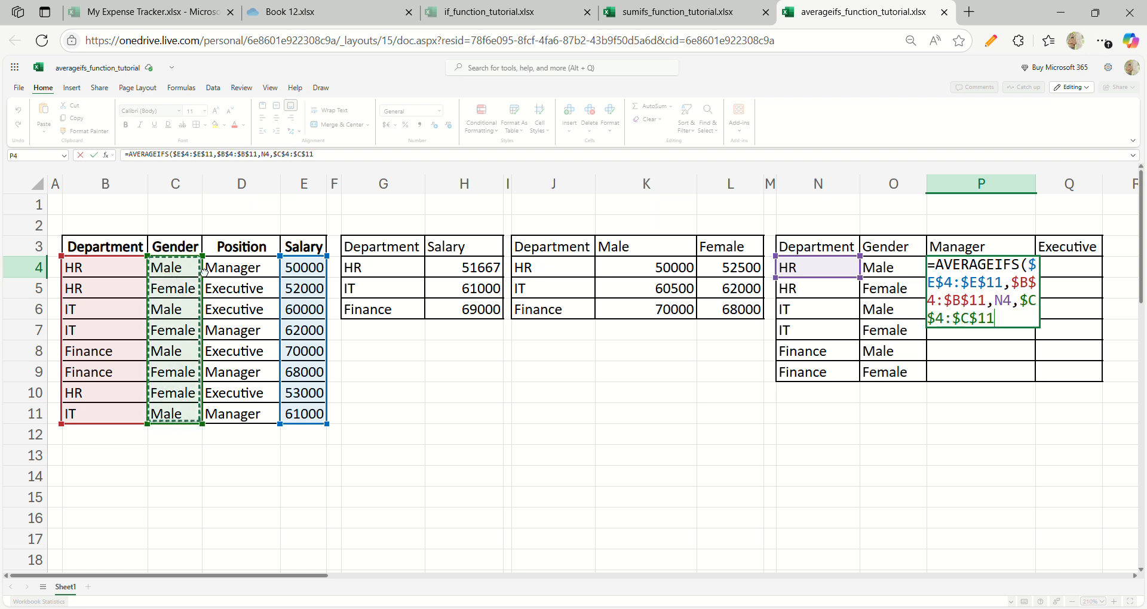
text(,)
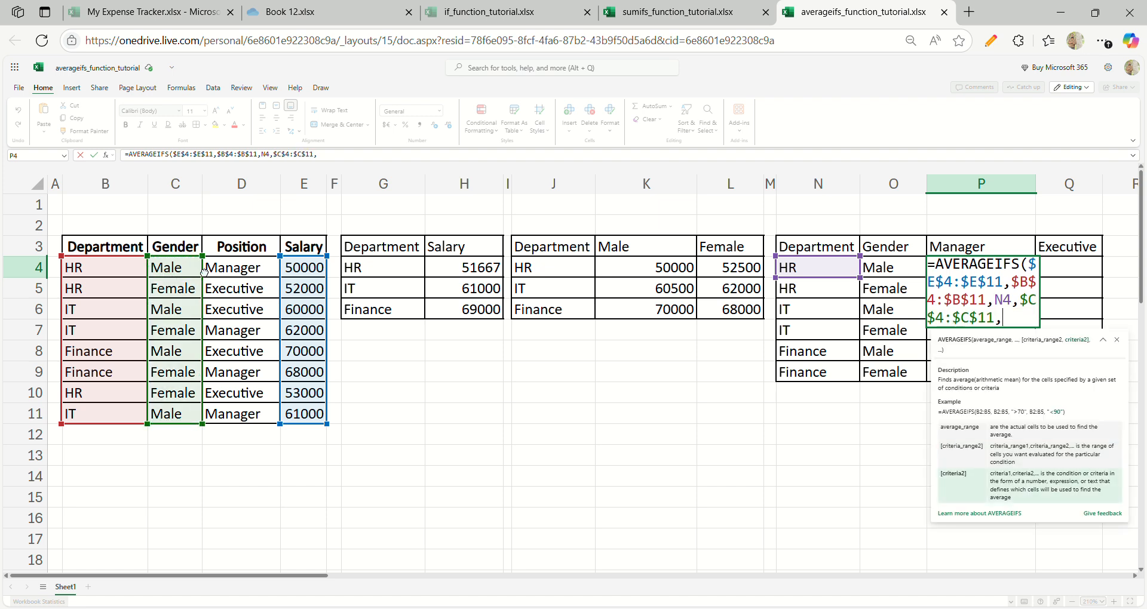
click(900, 274)
text(,)
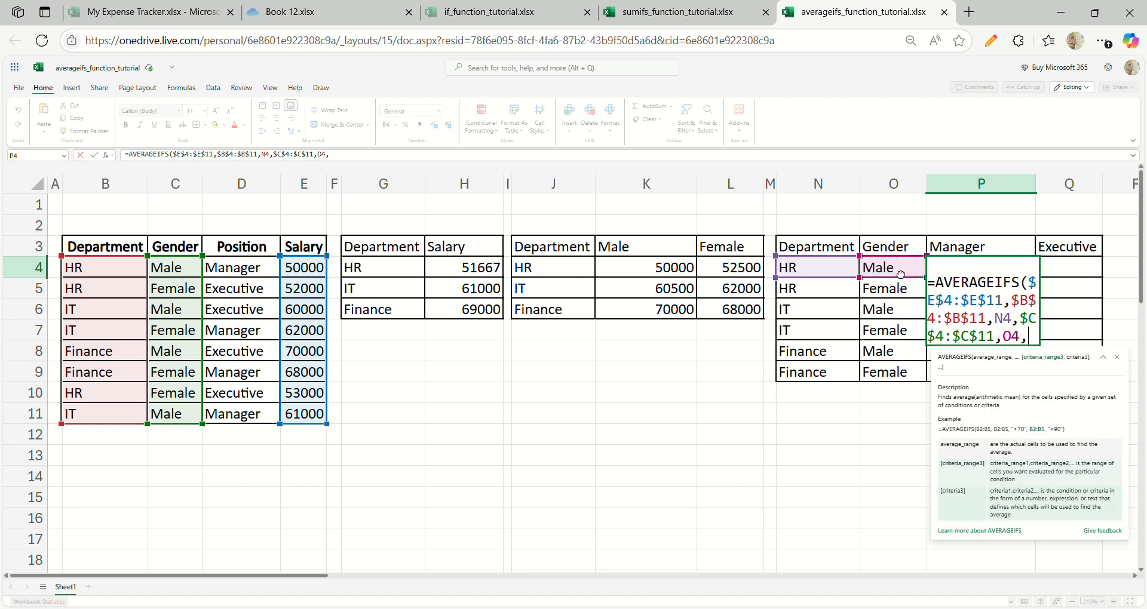
- Add the position condition with criteria range $D$4:$D$11 and criterion P3, and complete the formula in P4
click(274, 270)
key(ctrl+shift+Down)
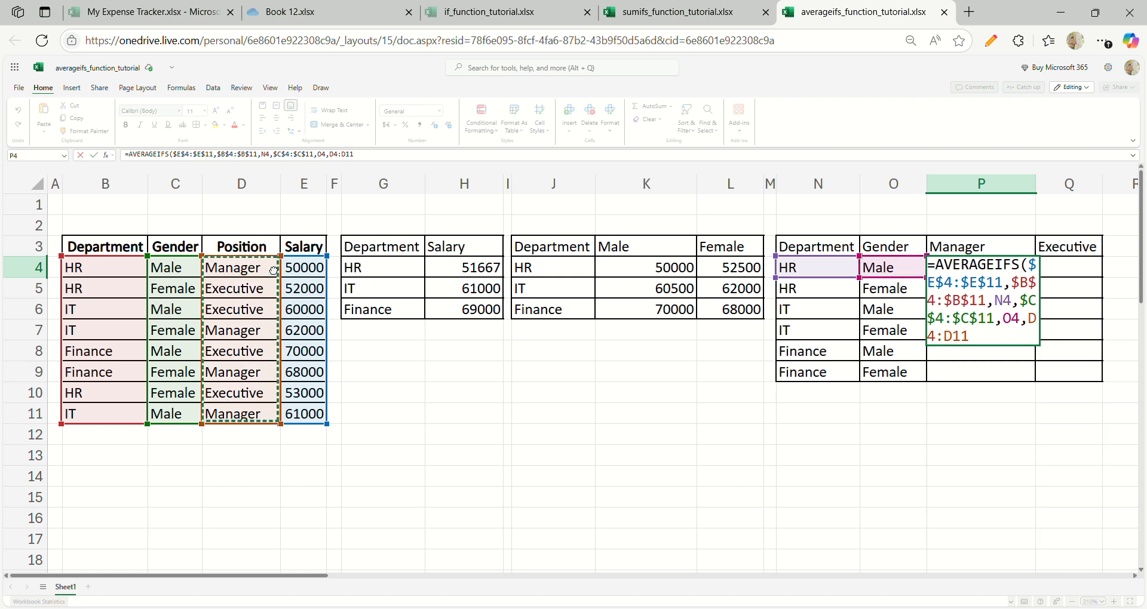
key(F4)
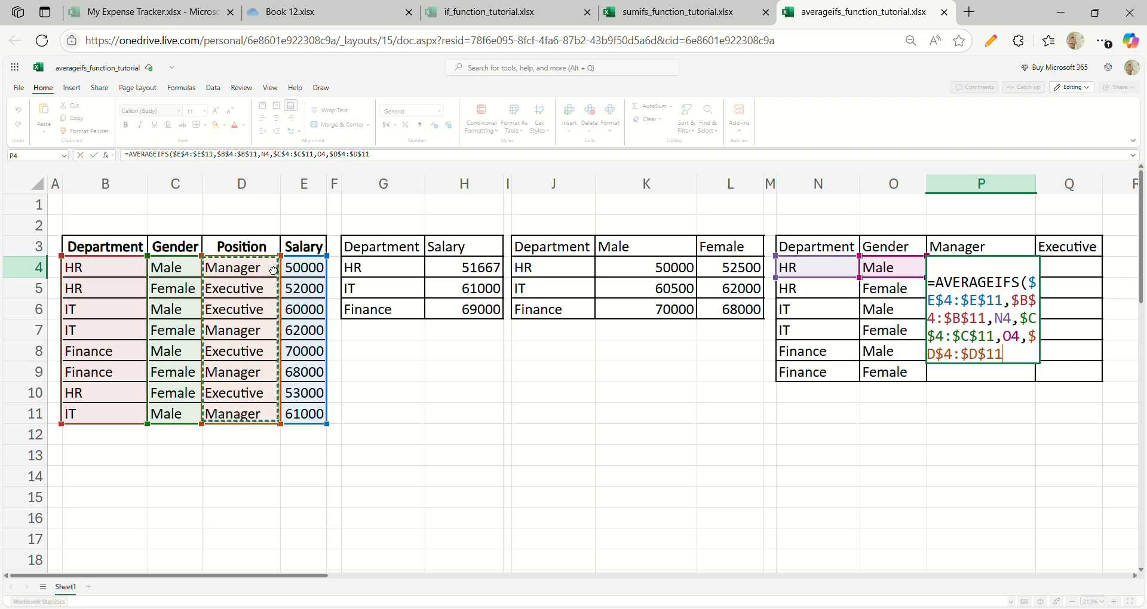
text(,)
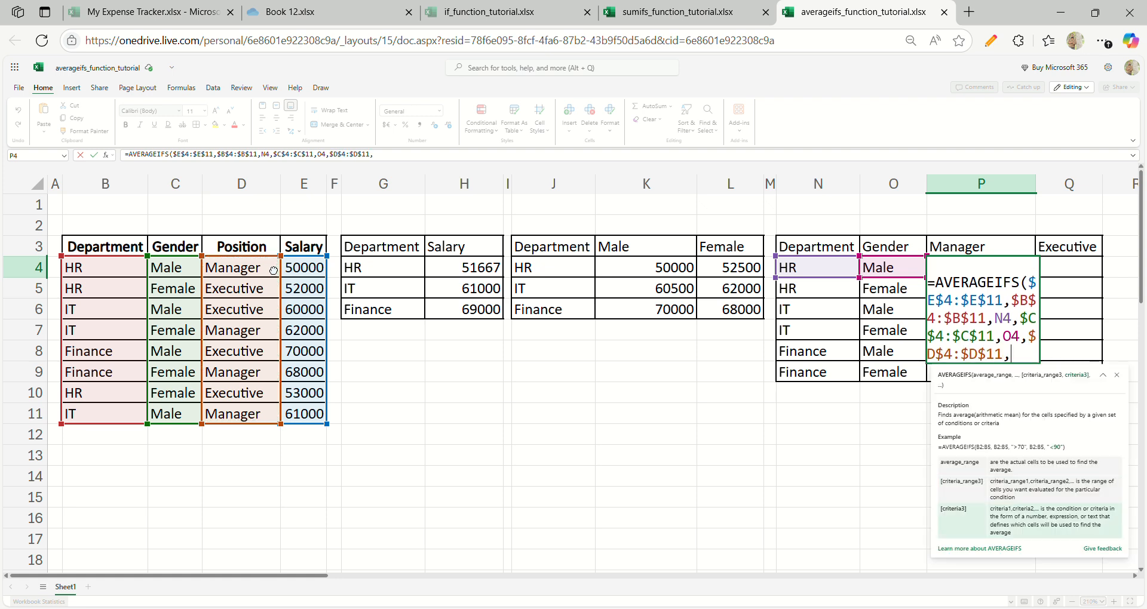
click(958, 249)
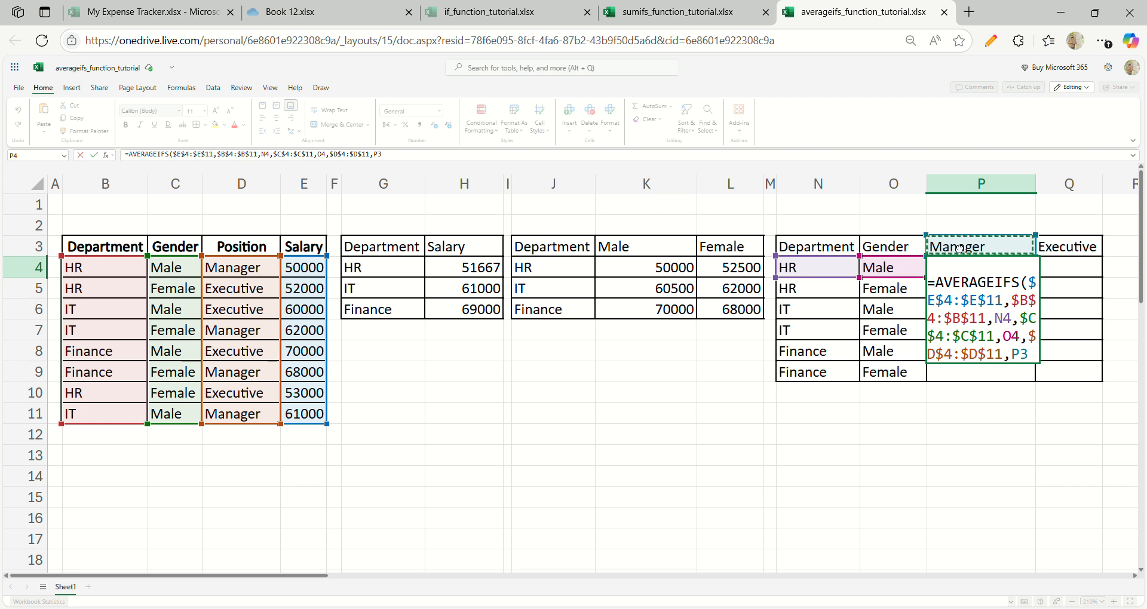
text())
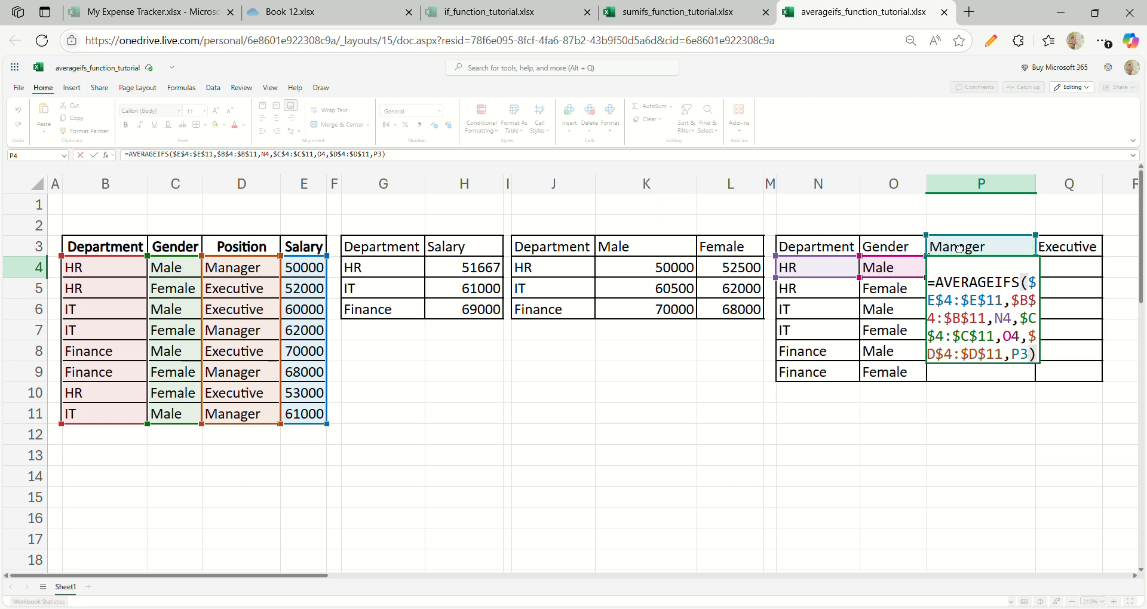
key(Return)
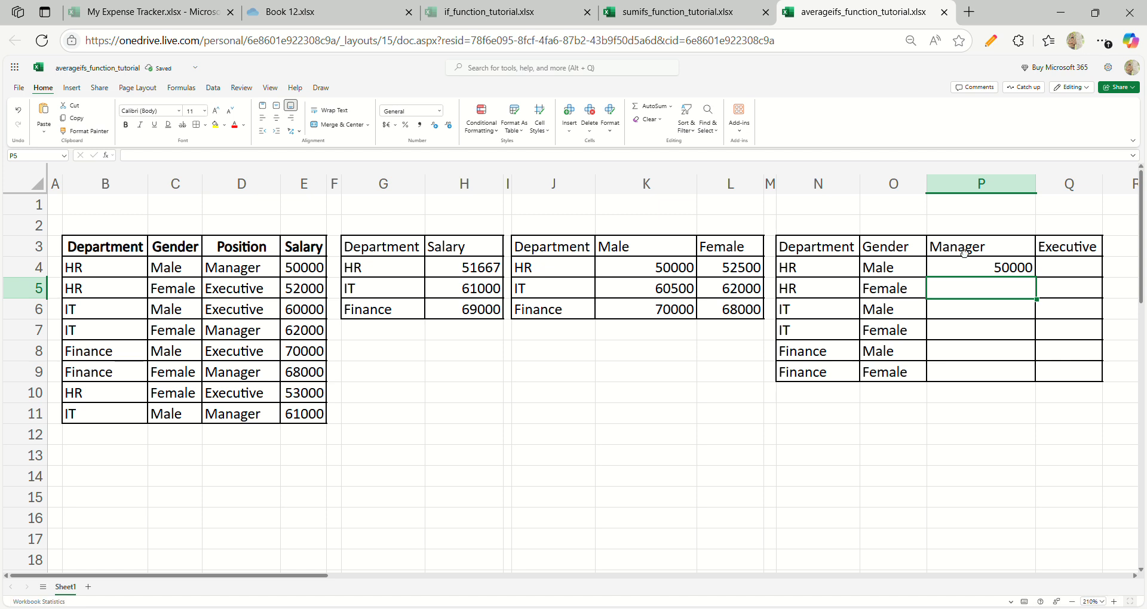
- Fill the AVERAGEIFS formula with the relative position criterion P3 from P4 down through P9
click(974, 271)
key(shift+Down)
key(shift+Down)
key(shift+Down)
key(shift+Down)
key(shift+Down)
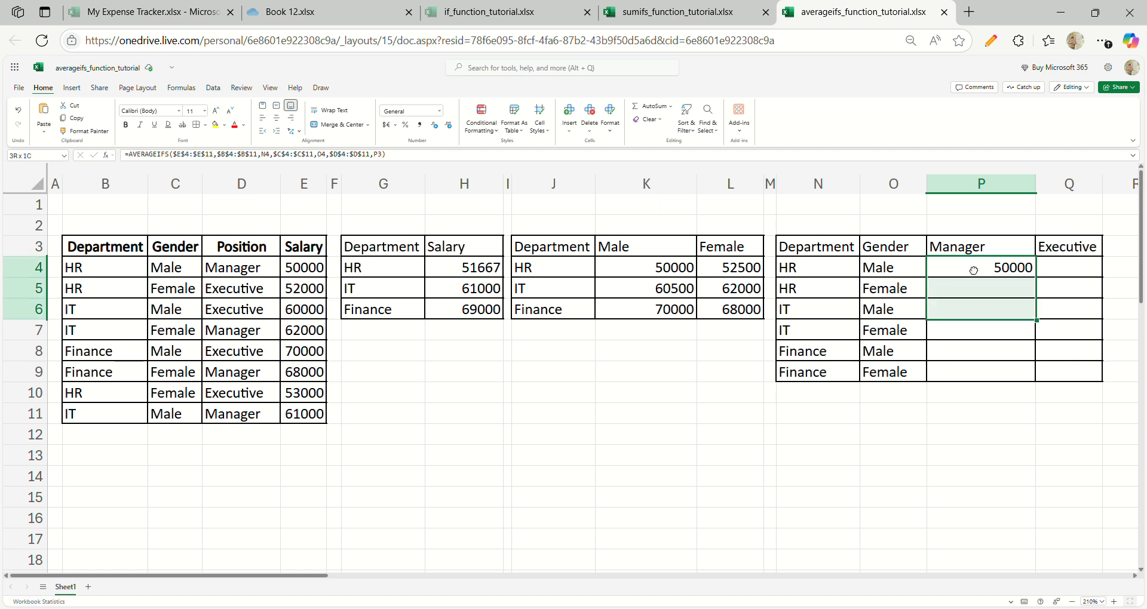
key(ctrl+d)
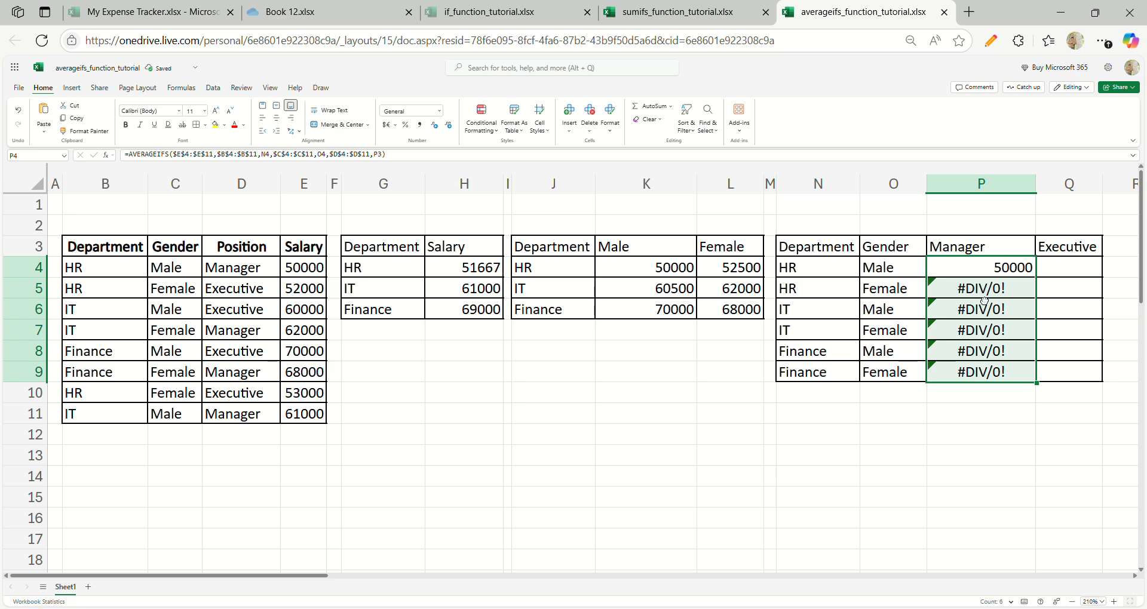
- Make the position criterion in the P4 AVERAGEIFS formula an absolute reference, $P$3
click(996, 273)
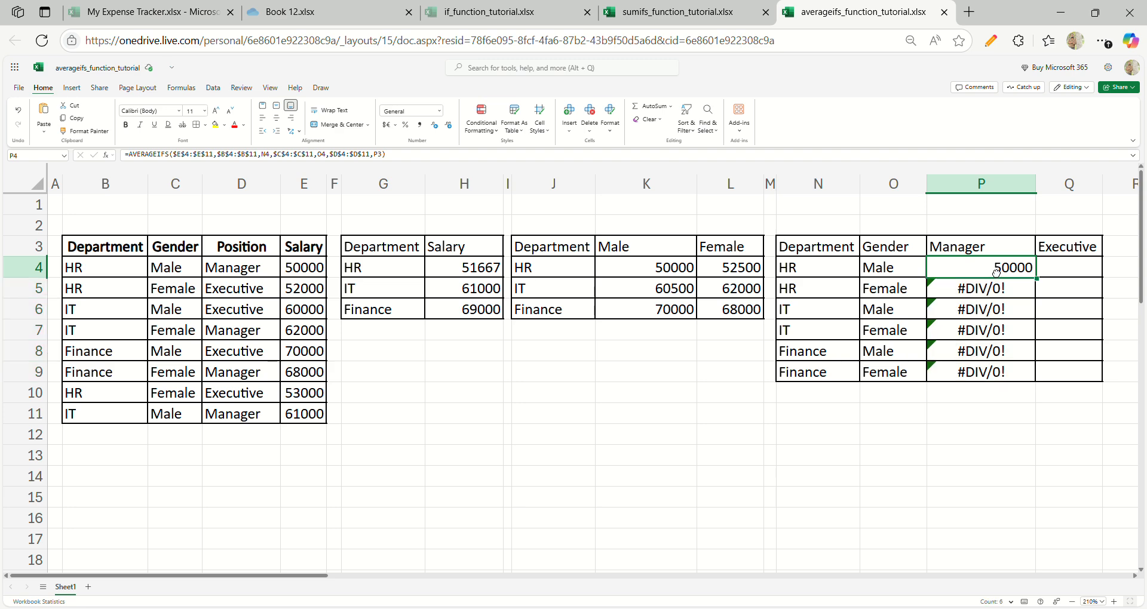
click(389, 156)
key(F4)
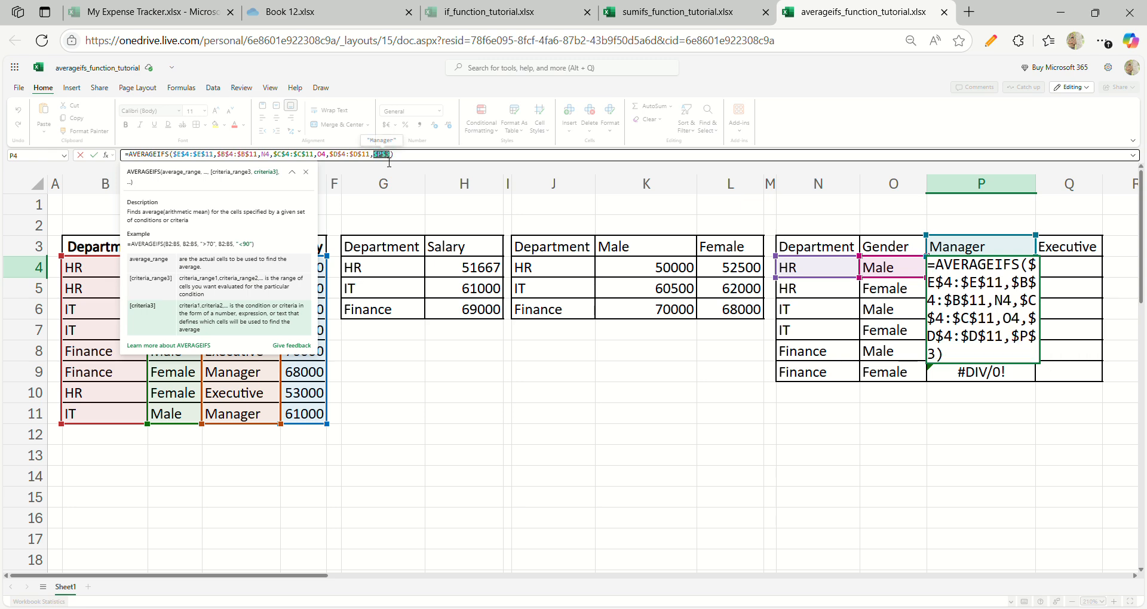
key(Return)
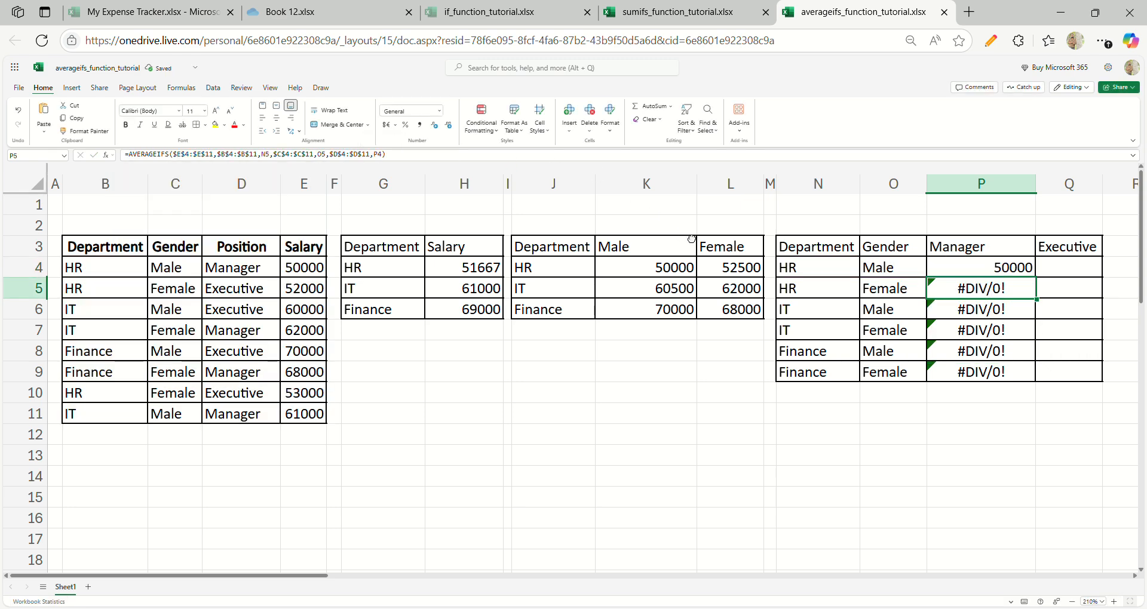
- Fill the AVERAGEIFS formula with the absolute position criterion $P$3 from P4 down through P9
key(Up)
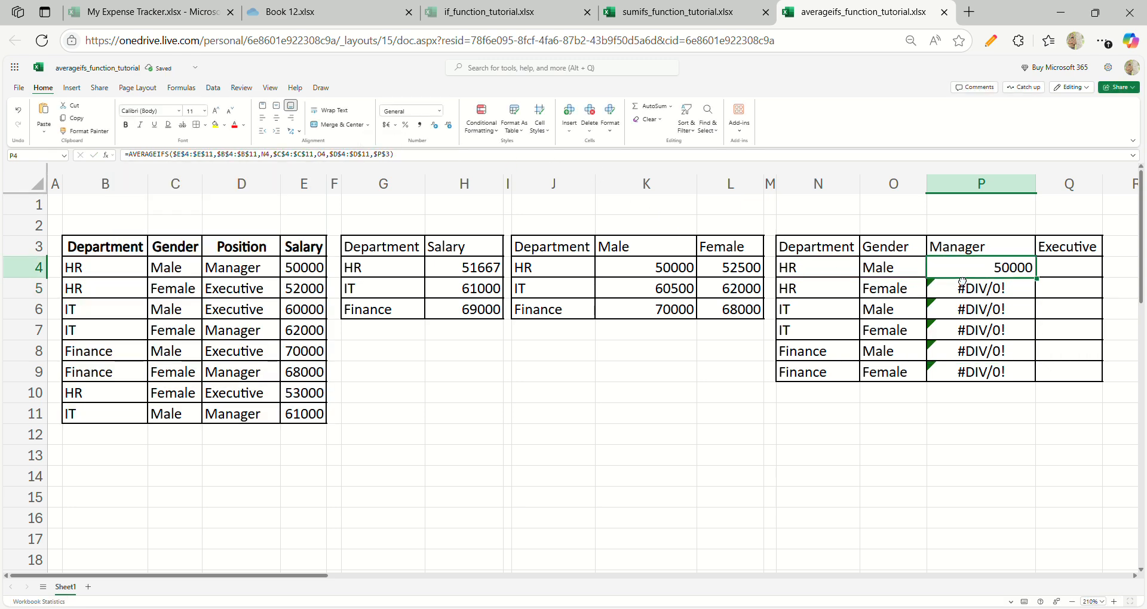
key(shift+Down)
key(shift+Down)
key(shift+Down)
key(shift+Down)
key(shift+Down)
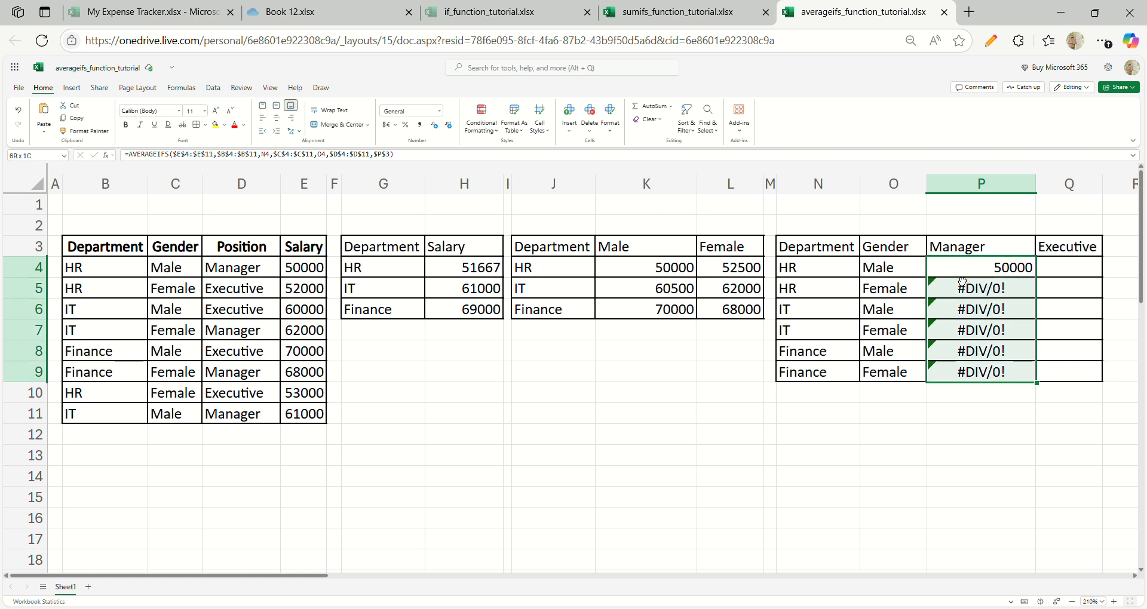
key(ctrl+d)
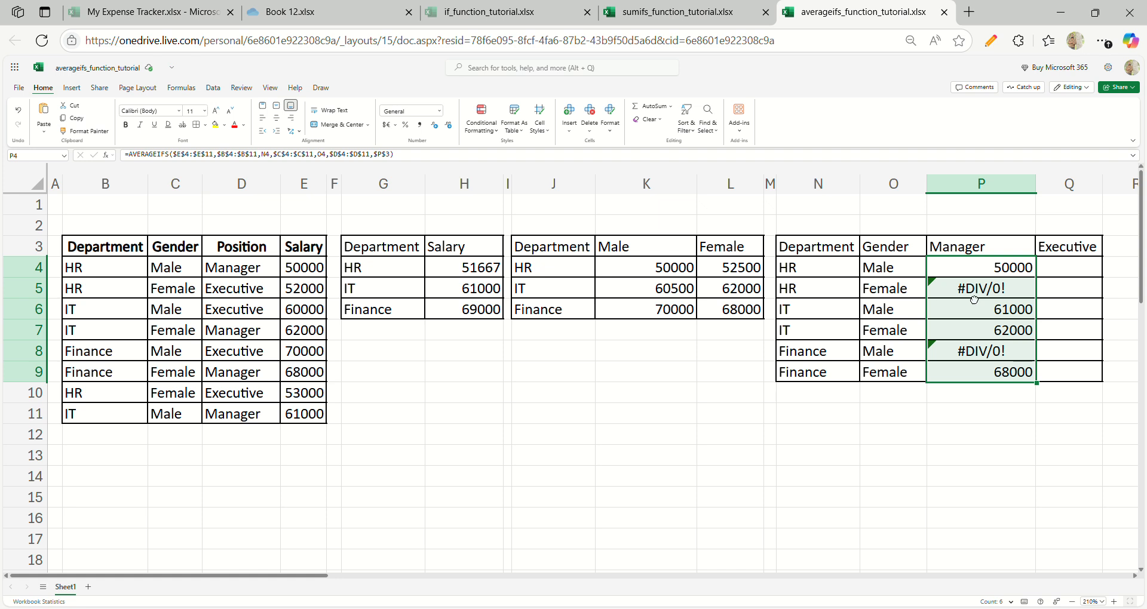
- Check the P5 result against the HR entries B4, B5 and B10 and the gender entries in the source table
click(975, 297)
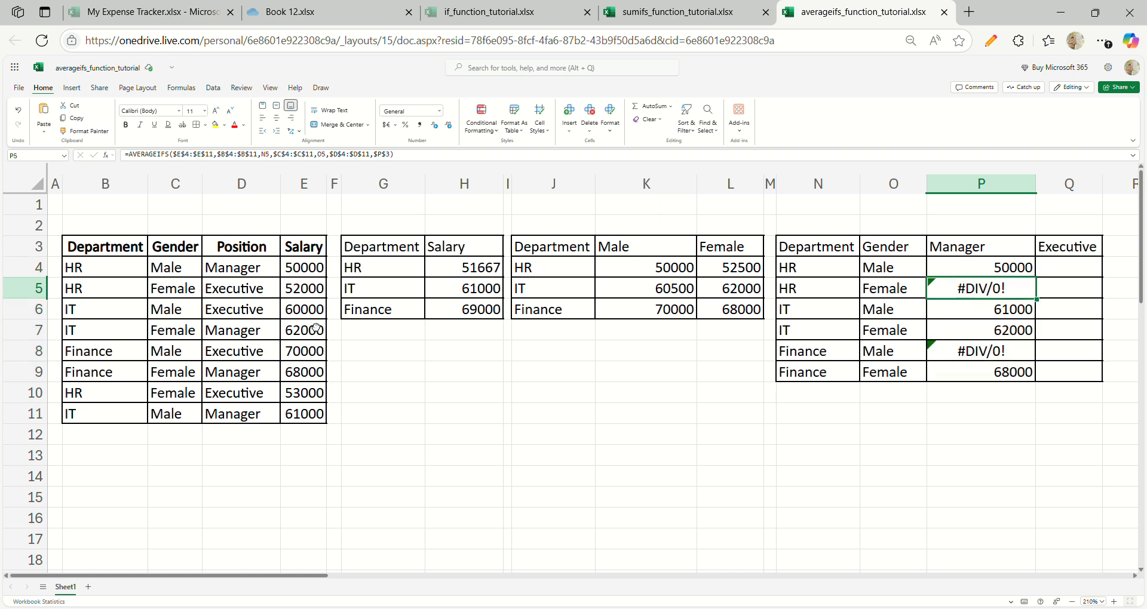
click(115, 281)
ctrl+click(115, 285)
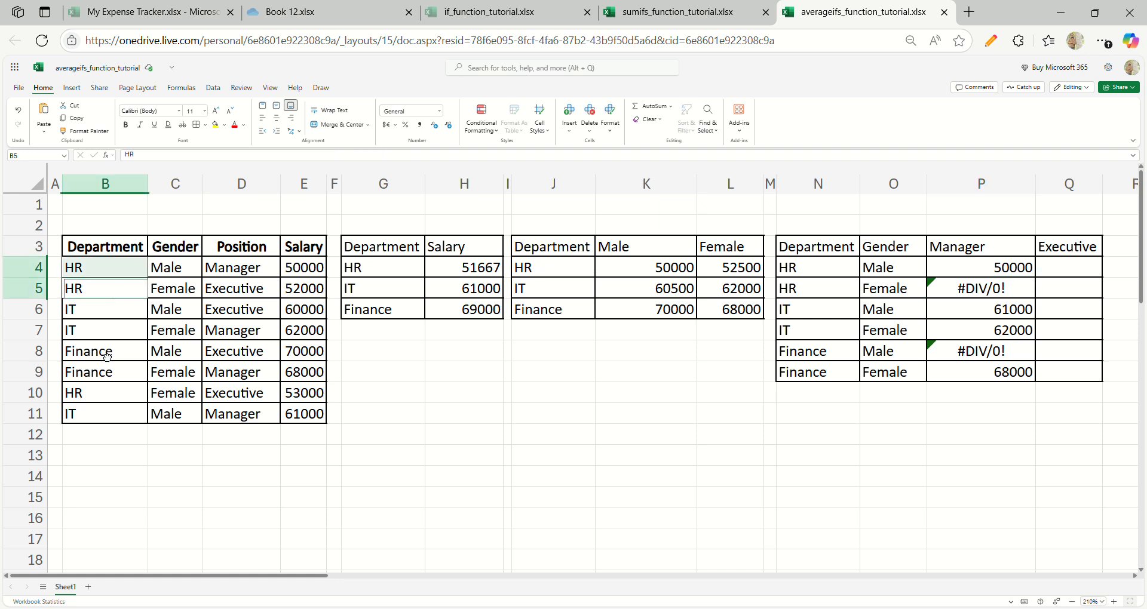
ctrl+click(108, 402)
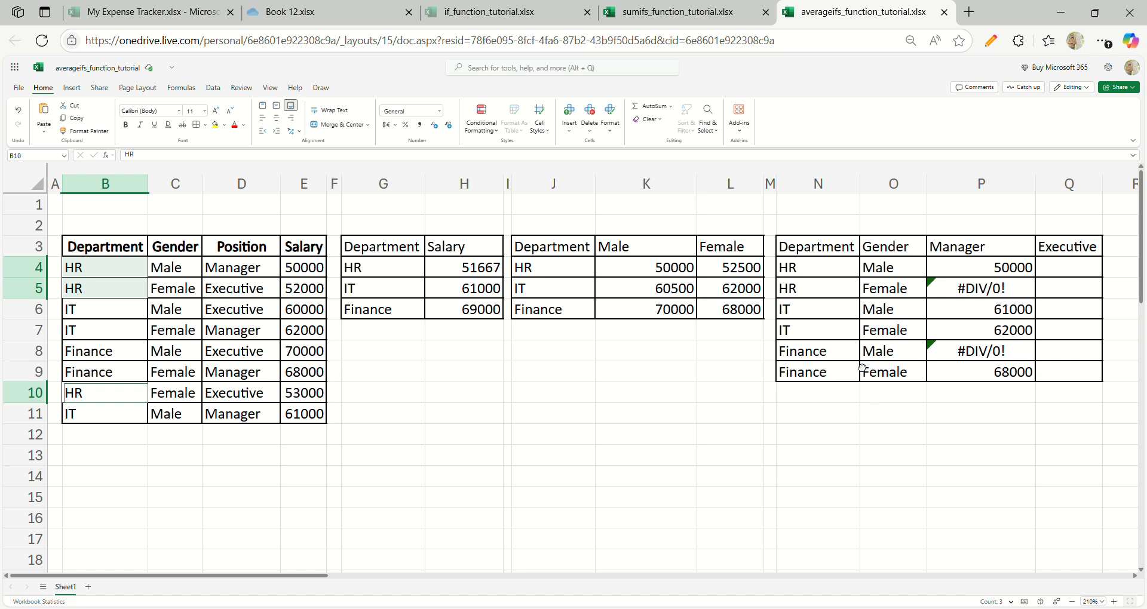
click(197, 380)
click(192, 360)
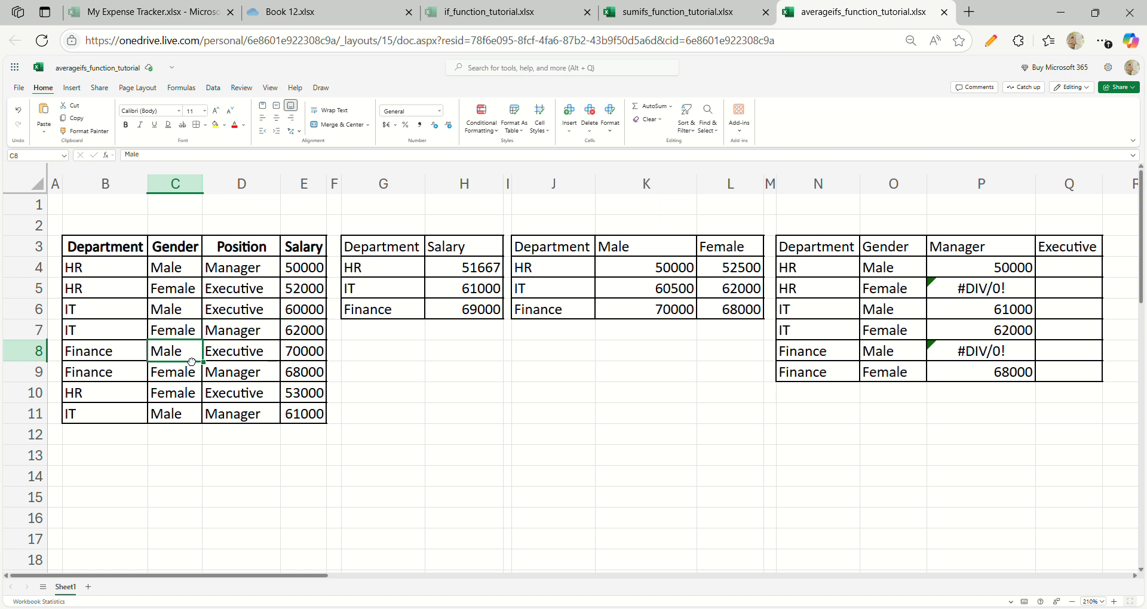